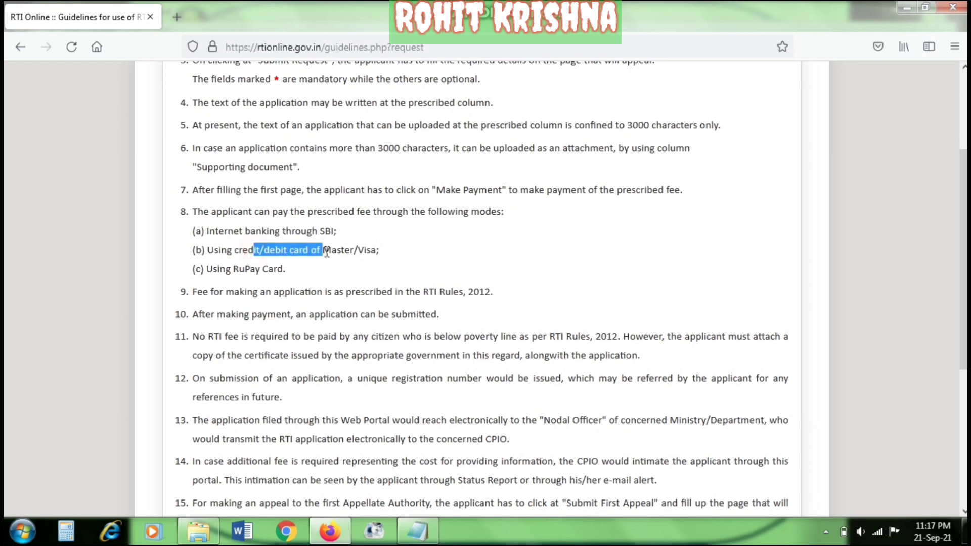
# Step: Read the guidelines, including the card payment modes, and tick 'I have read and understood the above guidelines'
pyautogui.moveTo(225, 270); pyautogui.dragTo(305, 272)
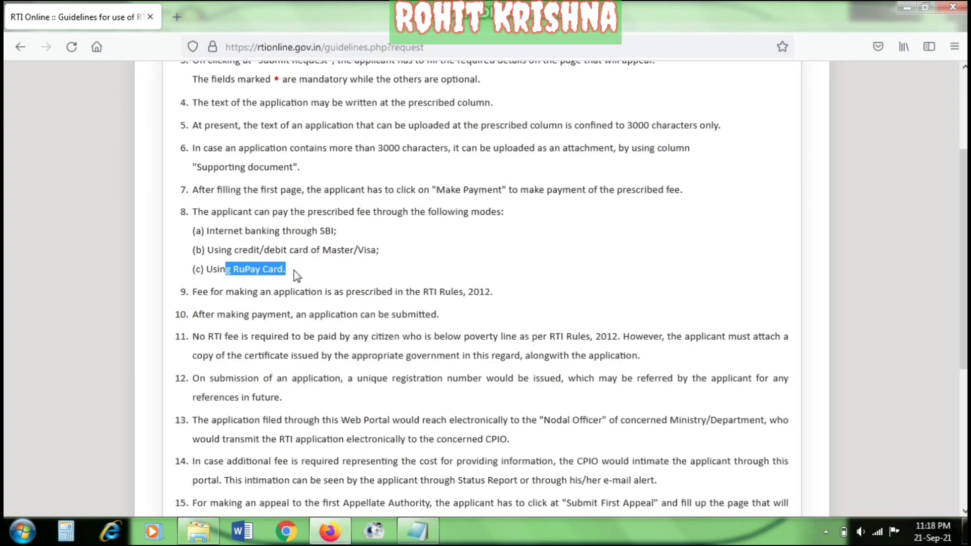
pyautogui.click(293, 270)
pyautogui.scroll(-5, 338, 341)
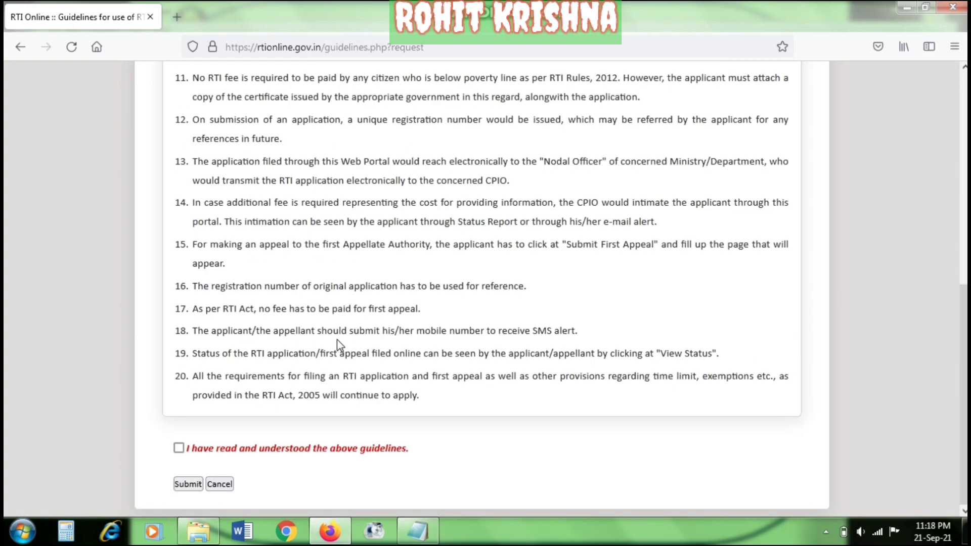
pyautogui.scroll(4, 337, 339)
pyautogui.scroll(-4, 329, 324)
pyautogui.scroll(8, 313, 267)
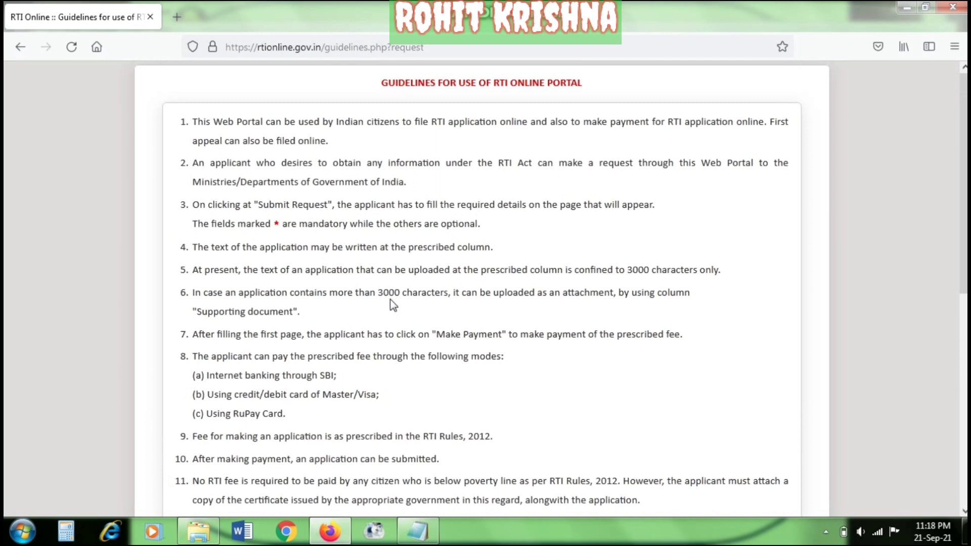
pyautogui.scroll(-8, 393, 305)
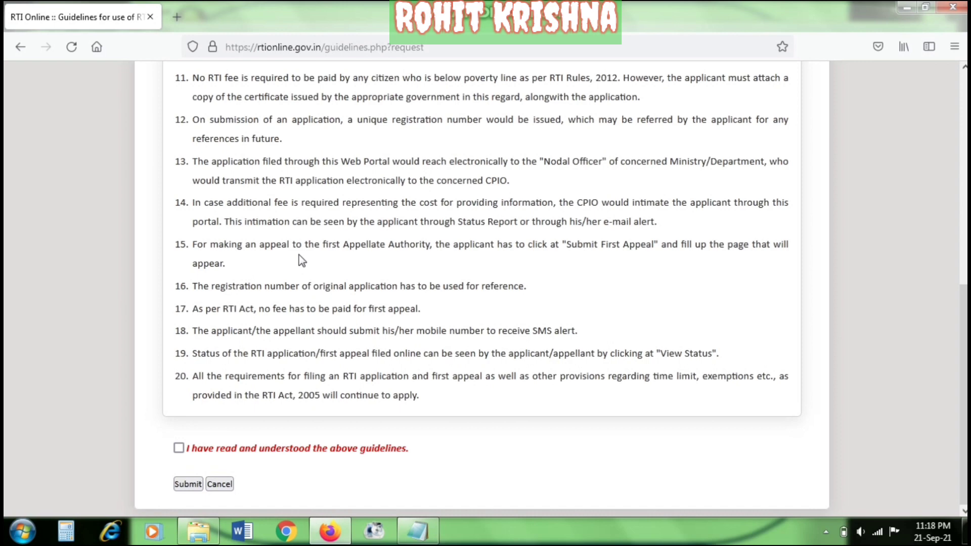
pyautogui.scroll(3, 299, 261)
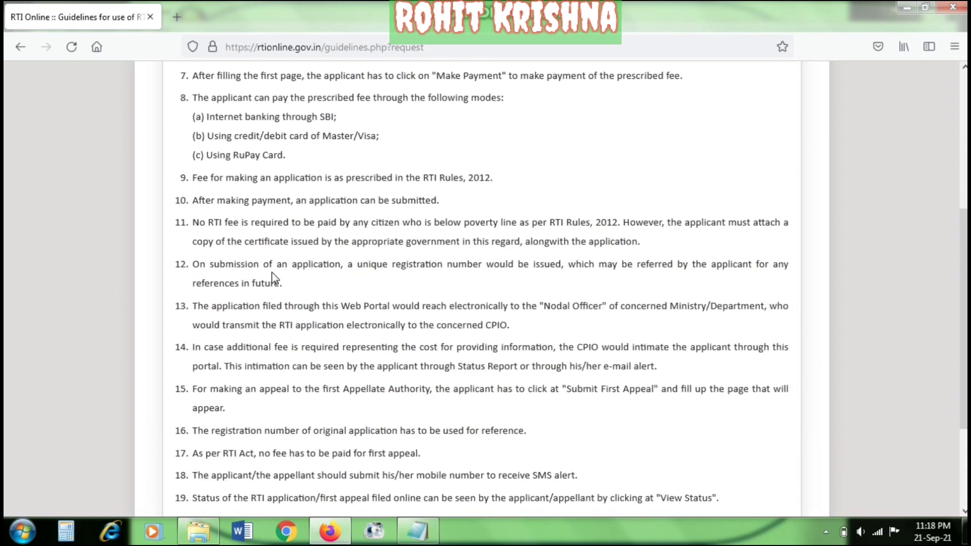
pyautogui.scroll(-3, 292, 280)
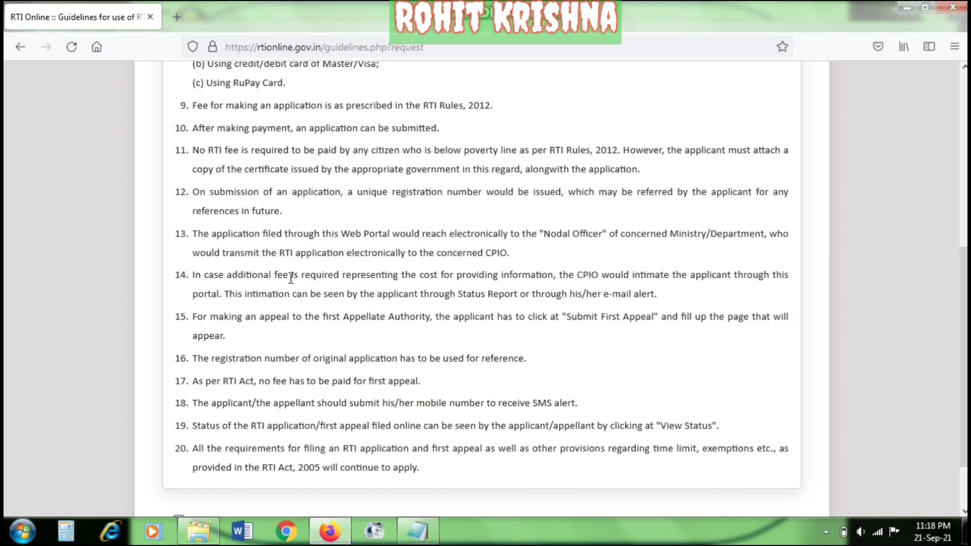
pyautogui.scroll(7, 239, 309)
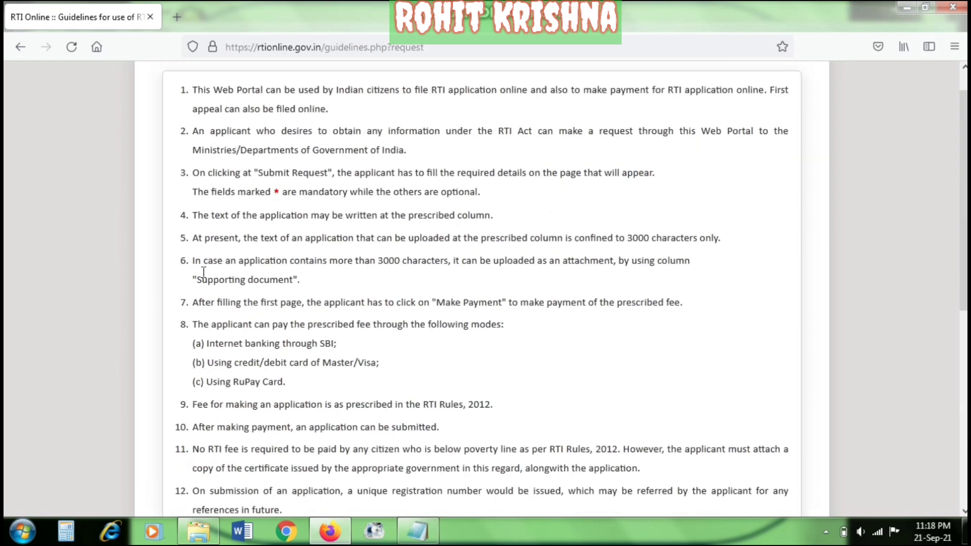
pyautogui.scroll(-9, 329, 278)
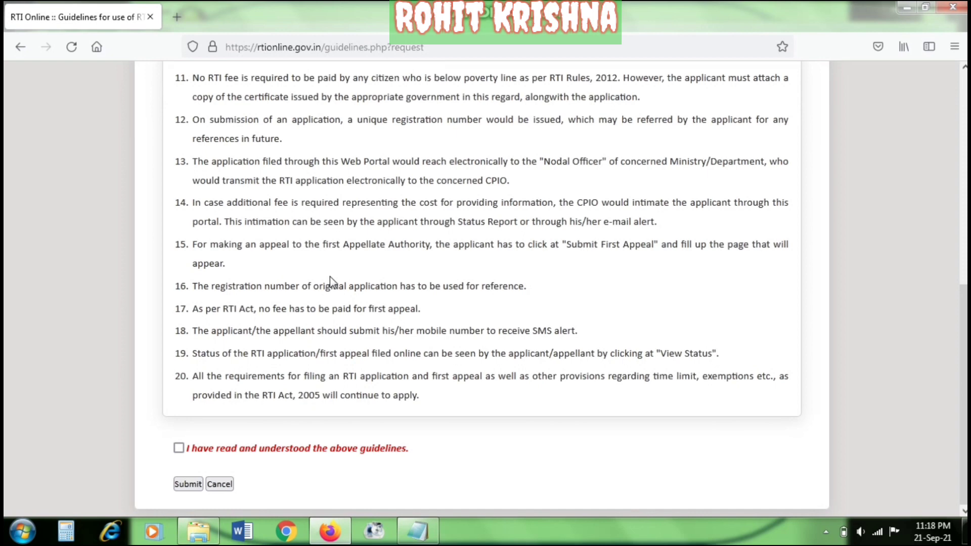
pyautogui.scroll(8, 430, 301)
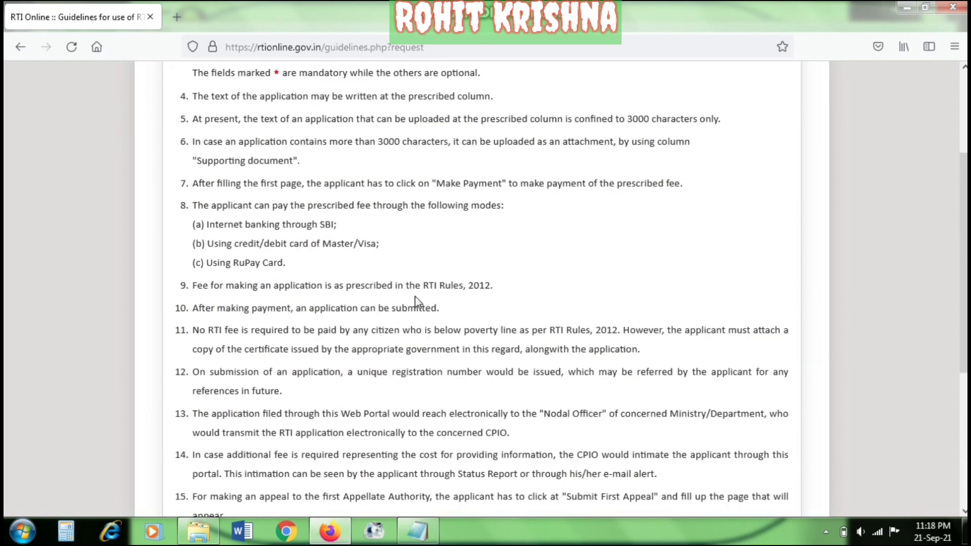
pyautogui.scroll(-8, 345, 251)
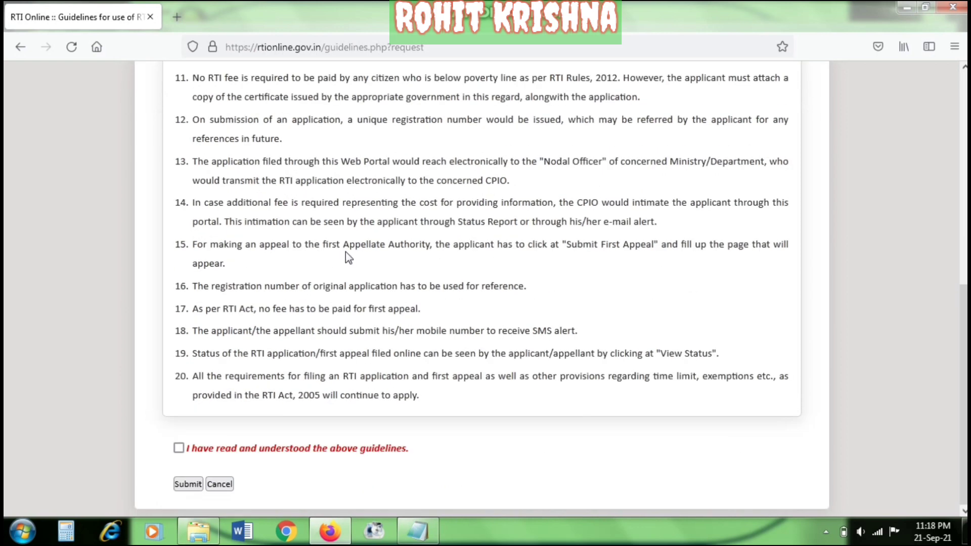
pyautogui.click(179, 449)
# Step: Submit the acknowledged guidelines and scroll through the Online RTI Request Form fields
pyautogui.click(188, 485)
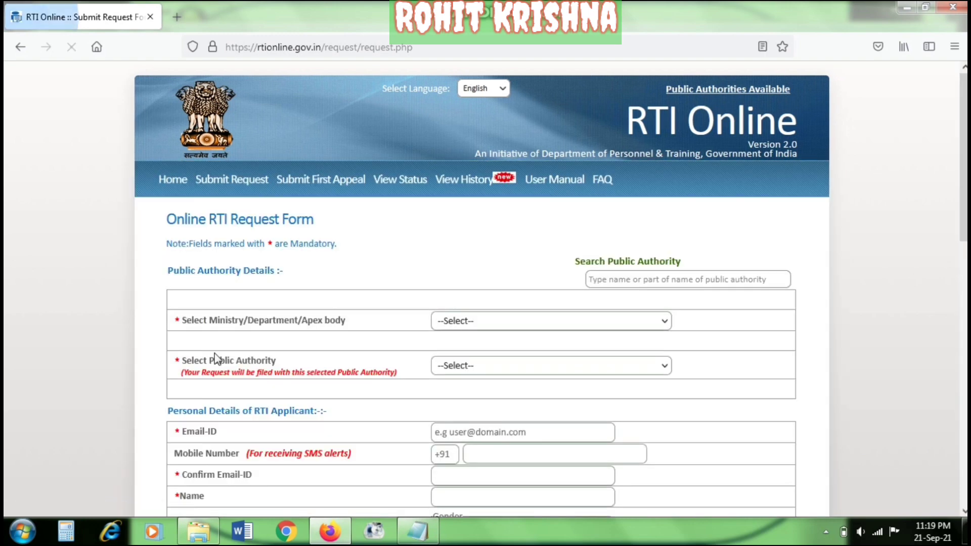
pyautogui.scroll(-3, 538, 275)
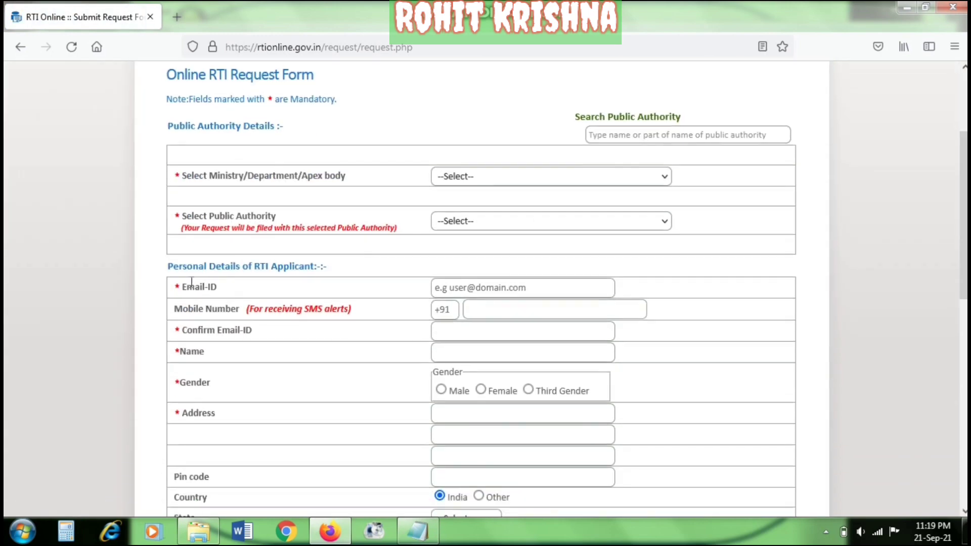
pyautogui.scroll(2, 211, 203)
pyautogui.scroll(1, 210, 202)
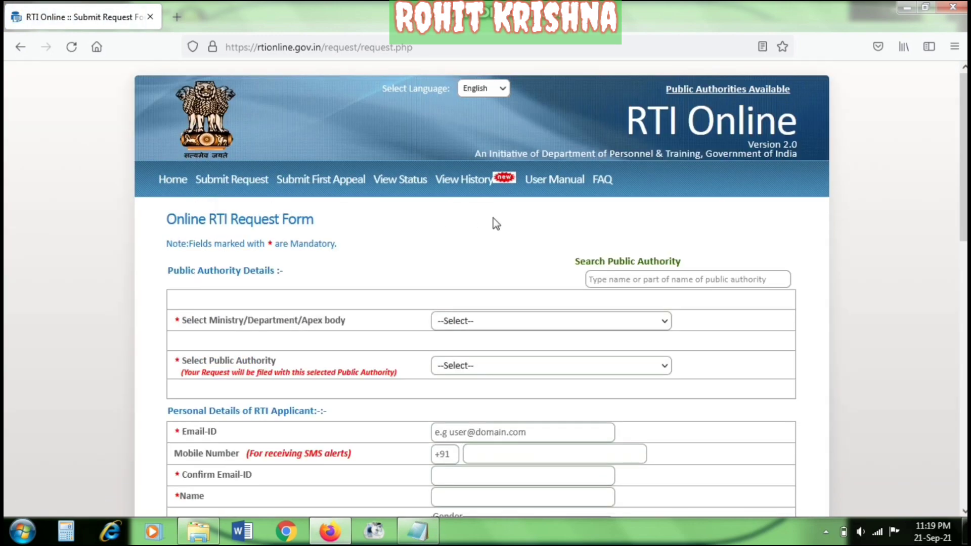
pyautogui.scroll(-10, 326, 277)
pyautogui.scroll(10, 332, 273)
pyautogui.scroll(-3, 464, 263)
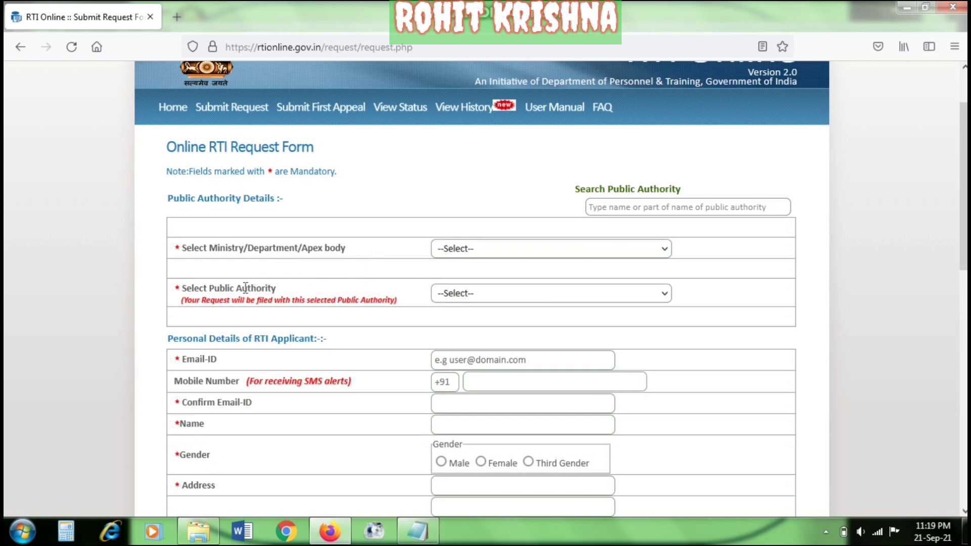
pyautogui.scroll(-9, 304, 290)
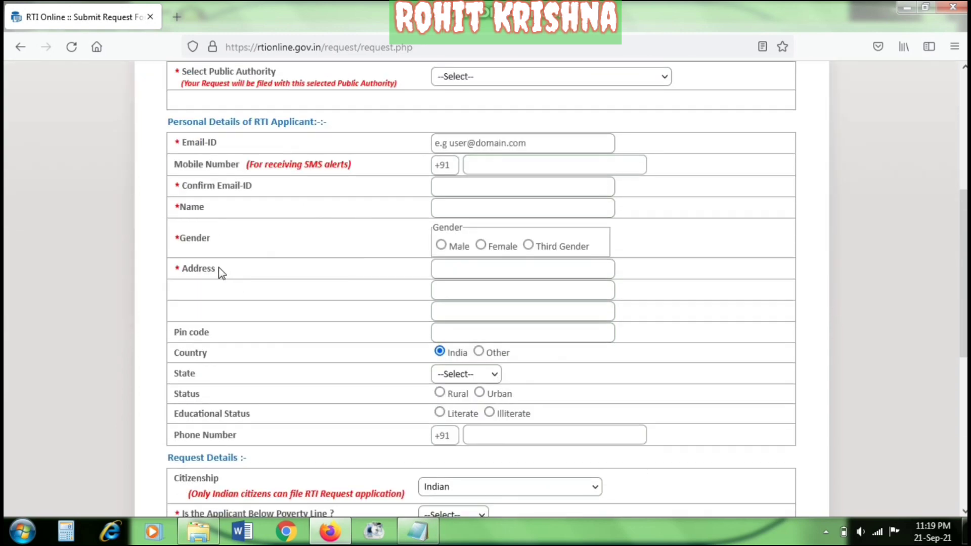
pyautogui.scroll(-3, 424, 324)
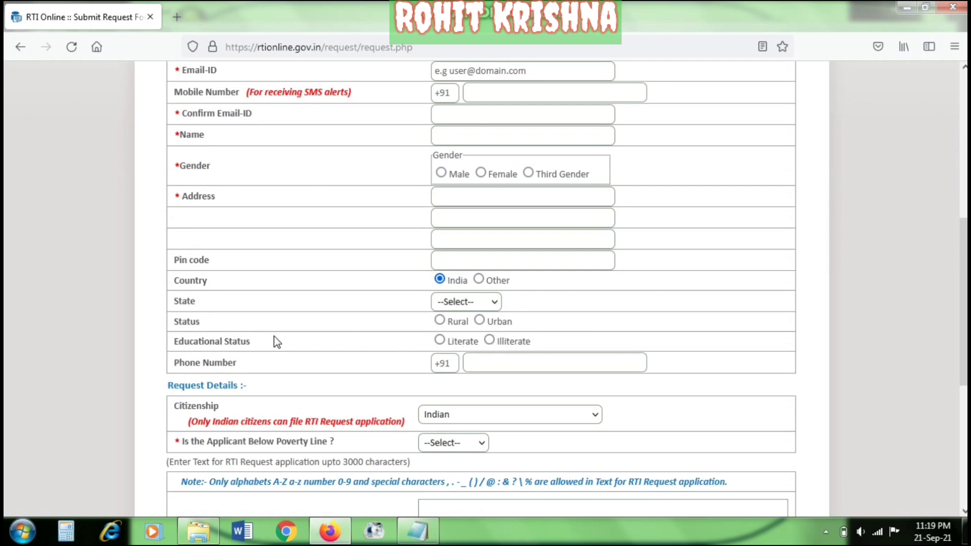
pyautogui.scroll(-5, 268, 369)
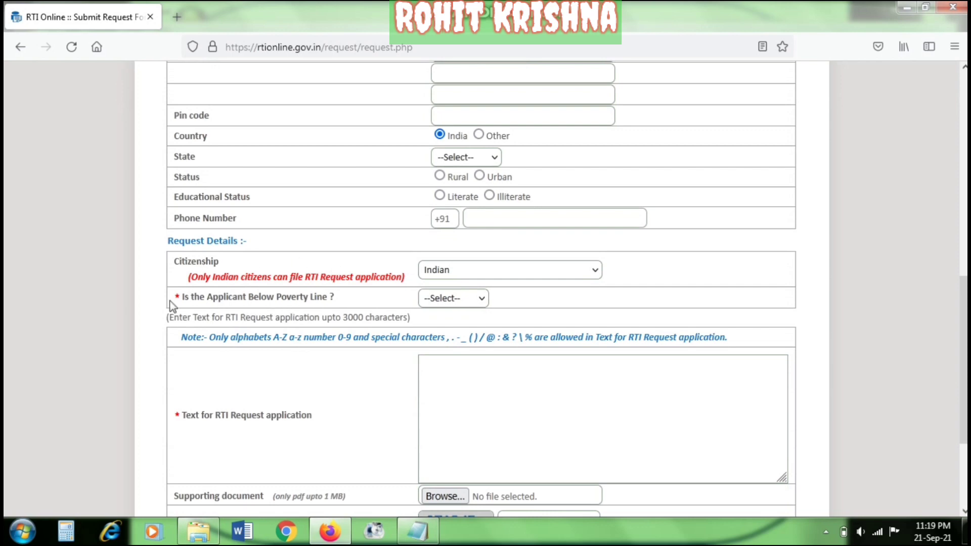
# Step: Review the 'Is the Applicant Below Poverty Line?' question and its answer choices without answering
pyautogui.moveTo(178, 297); pyautogui.dragTo(334, 301)
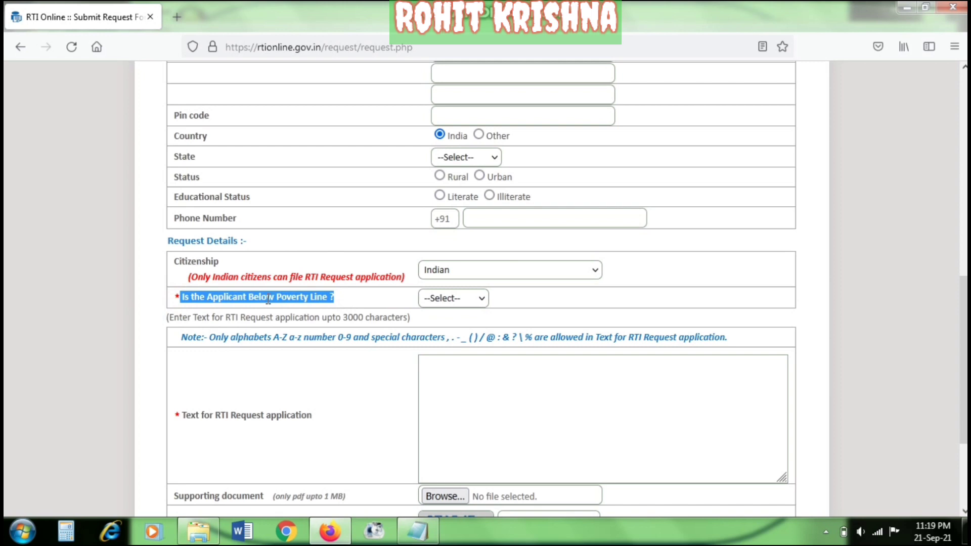
pyautogui.click(266, 298)
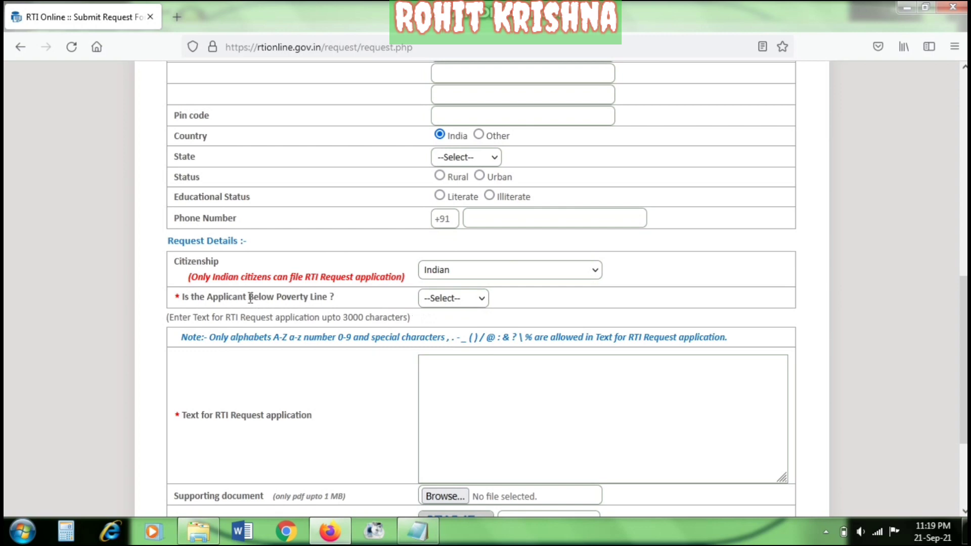
pyautogui.click(452, 298)
pyautogui.click(331, 320)
pyautogui.scroll(-5, 331, 319)
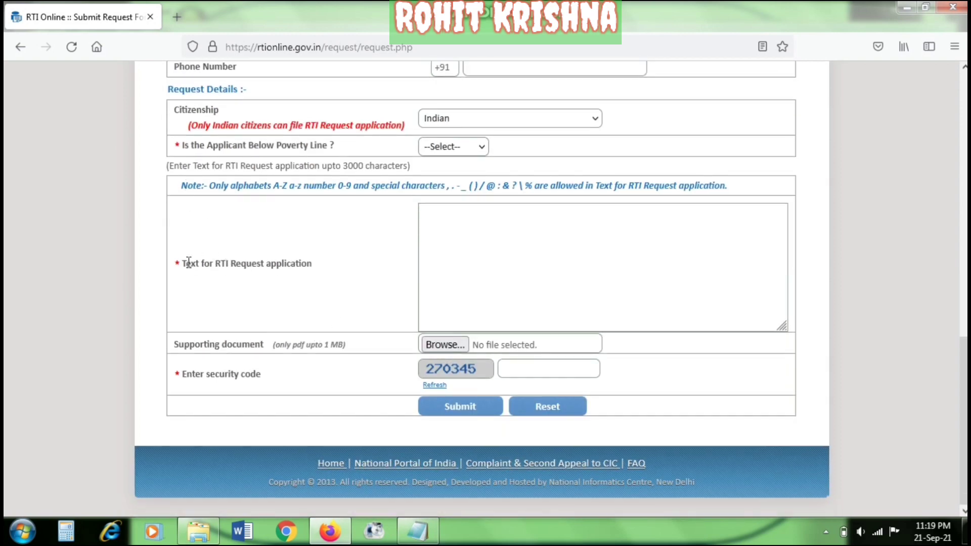
# Step: Review the RTI request text box's allowed-character note and the PDF-only 1 MB supporting-document limit
pyautogui.moveTo(189, 262); pyautogui.dragTo(317, 268)
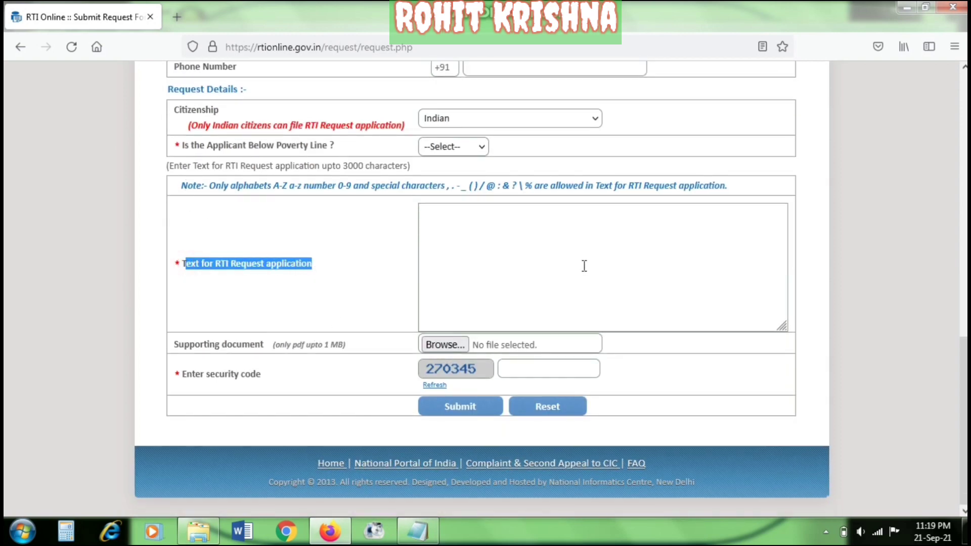
pyautogui.click(536, 252)
pyautogui.click(448, 216)
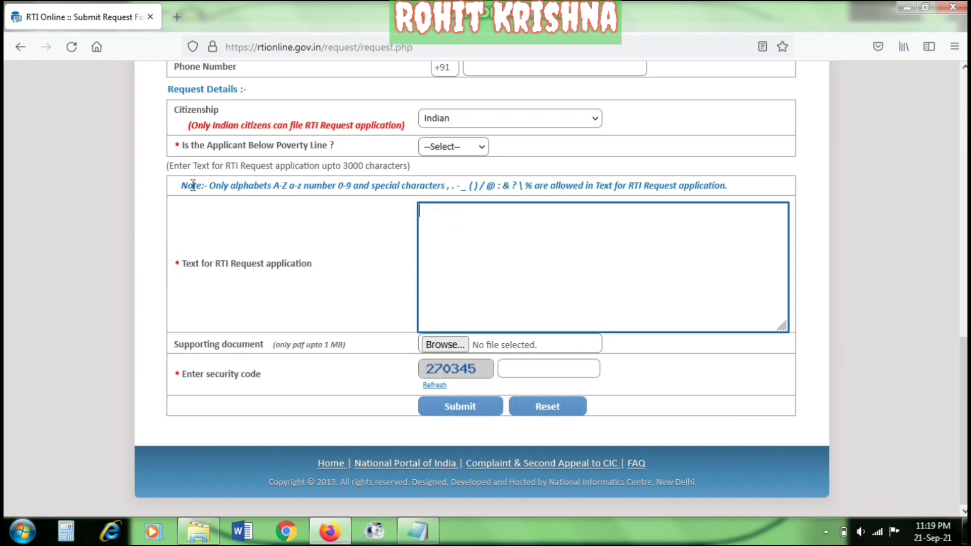
pyautogui.moveTo(183, 185); pyautogui.dragTo(730, 184)
pyautogui.click(753, 185)
pyautogui.click(272, 183)
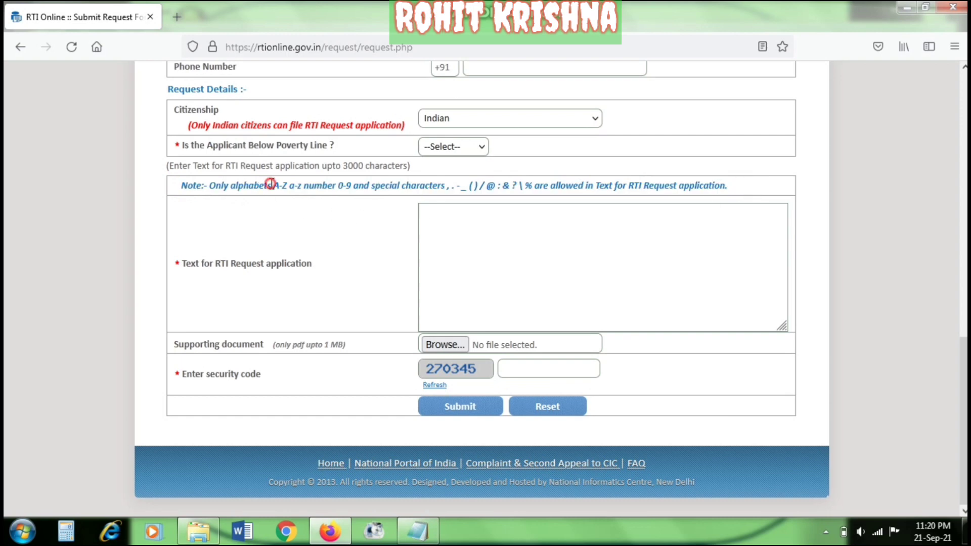
pyautogui.moveTo(272, 184); pyautogui.dragTo(350, 183)
pyautogui.moveTo(447, 186); pyautogui.dragTo(730, 184)
pyautogui.click(483, 187)
pyautogui.moveTo(444, 187); pyautogui.dragTo(518, 186)
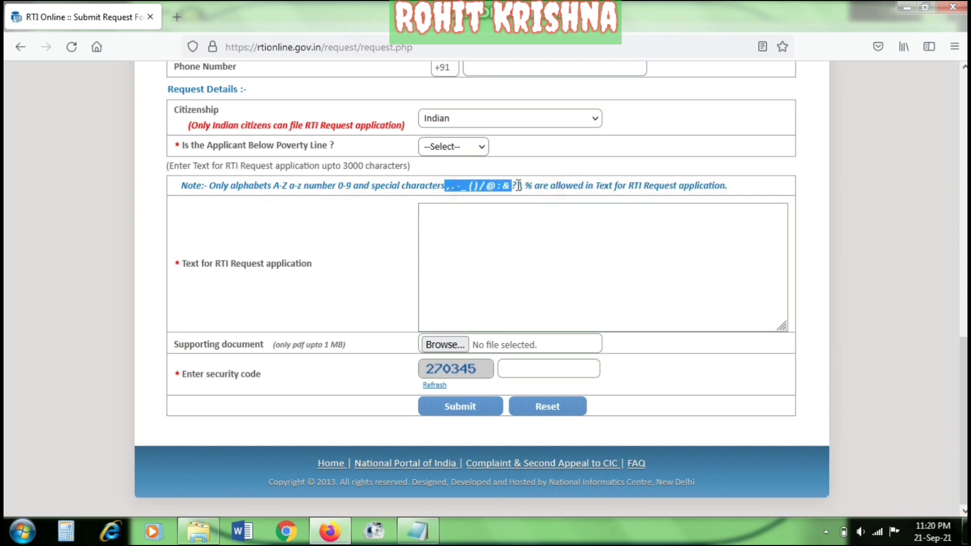
pyautogui.click(492, 261)
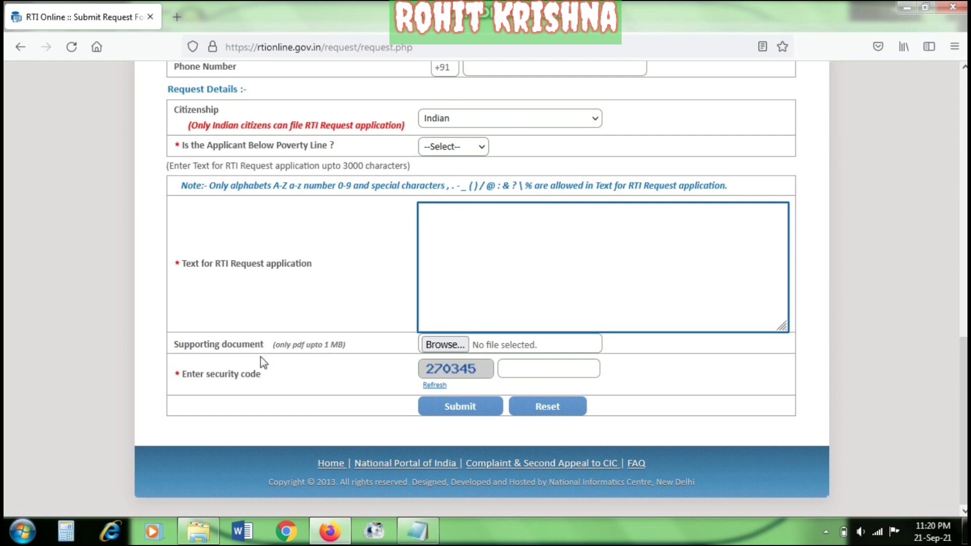
pyautogui.moveTo(178, 344); pyautogui.dragTo(368, 344)
pyautogui.click(368, 344)
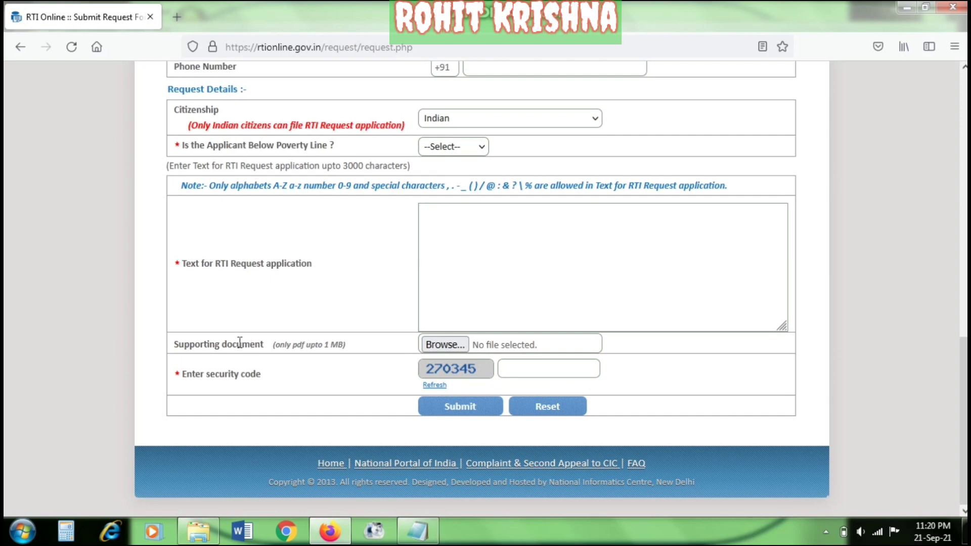
# Step: Select Ministry of Corporate Affairs in the Ministry/Department dropdown
pyautogui.click(520, 368)
pyautogui.scroll(10, 195, 369)
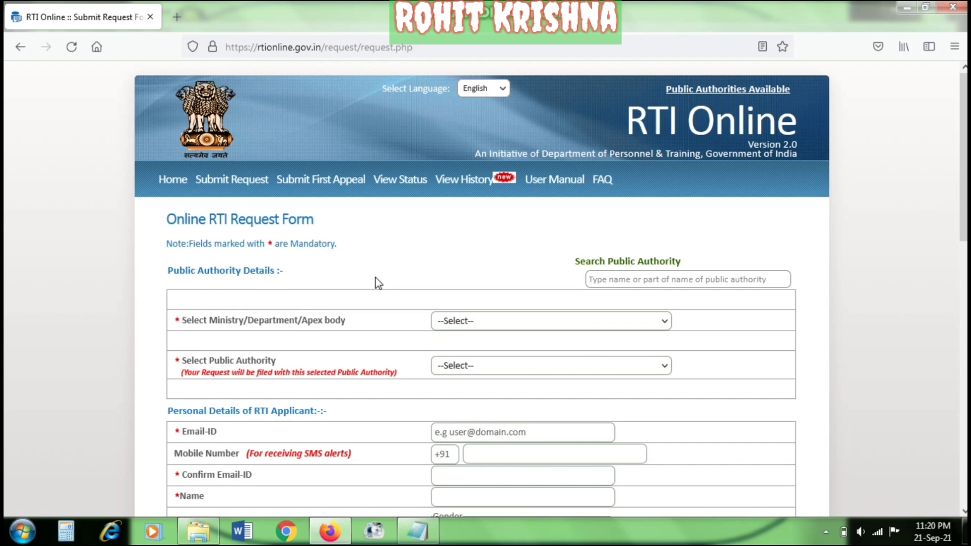
pyautogui.scroll(-3, 524, 266)
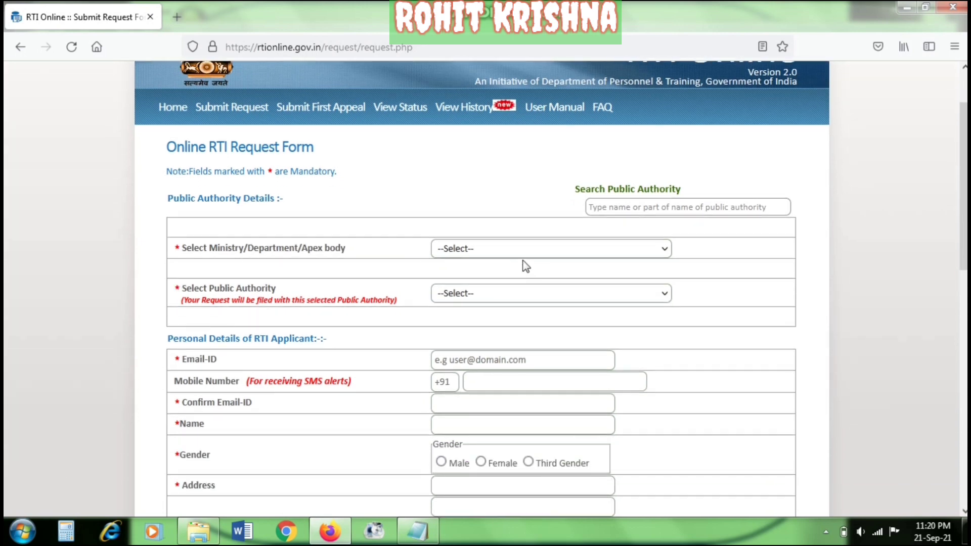
pyautogui.click(521, 249)
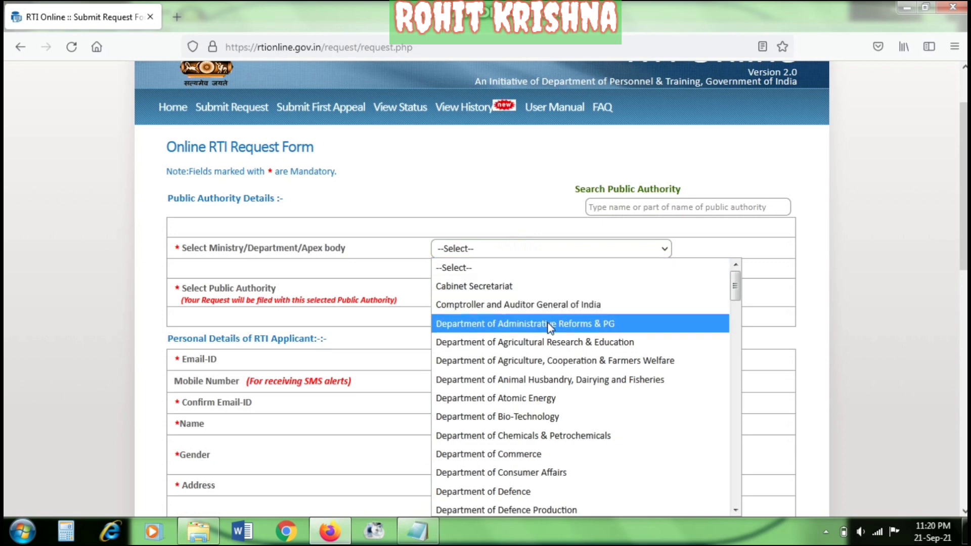
pyautogui.scroll(-12, 549, 328)
pyautogui.scroll(-9, 550, 330)
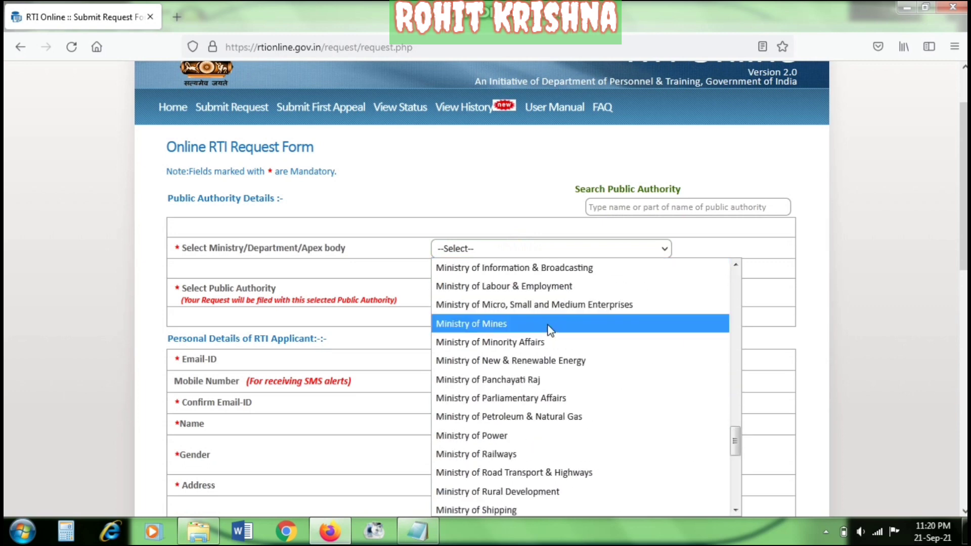
pyautogui.scroll(-6, 550, 330)
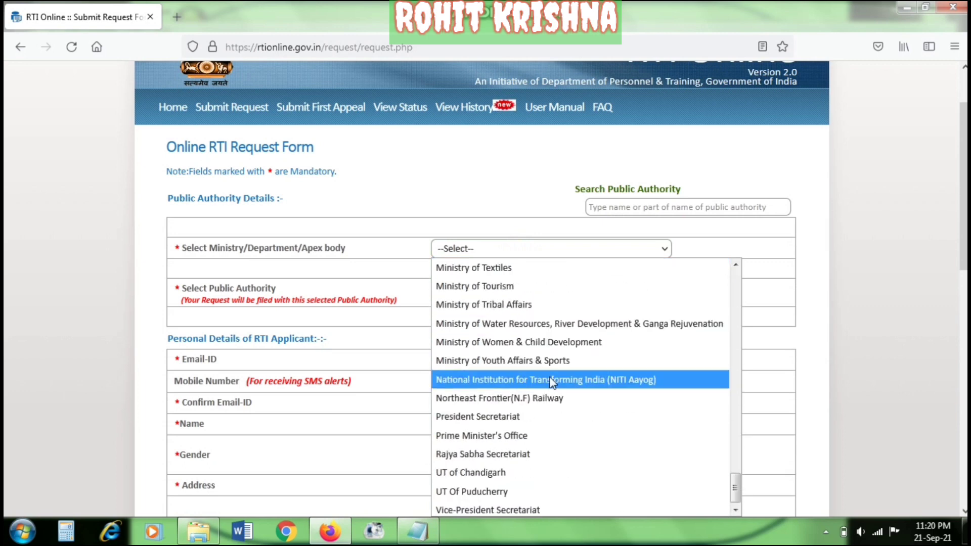
pyautogui.scroll(2, 572, 392)
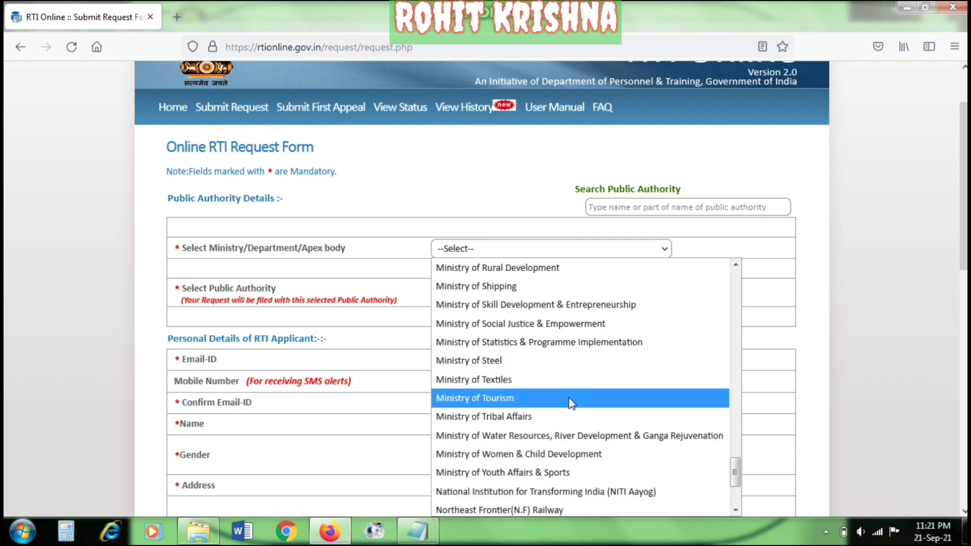
pyautogui.scroll(2, 571, 394)
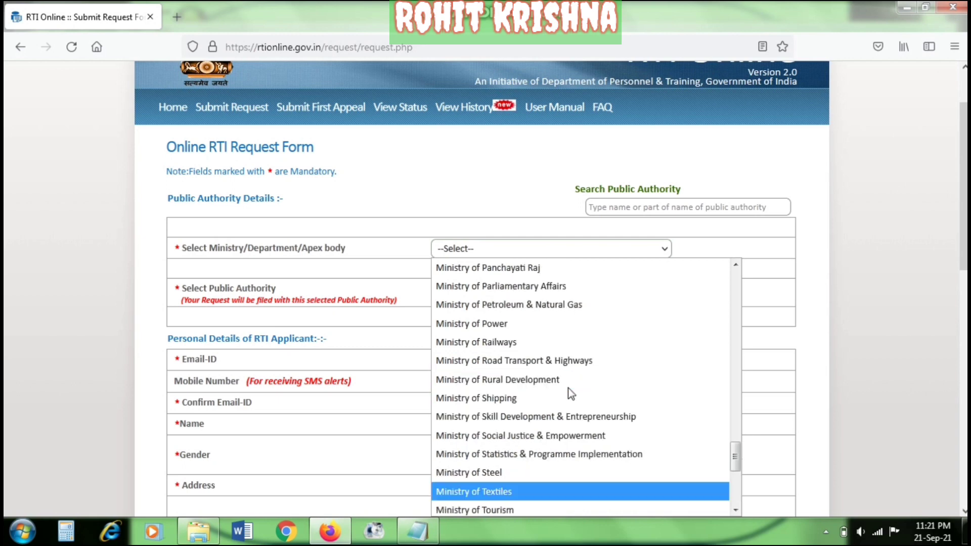
pyautogui.scroll(4, 572, 394)
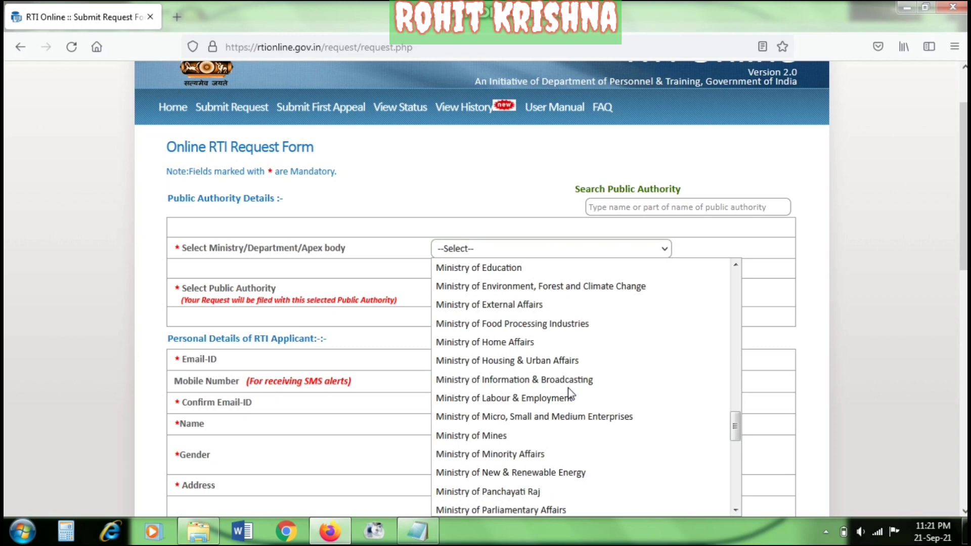
pyautogui.scroll(2, 570, 394)
pyautogui.click(535, 290)
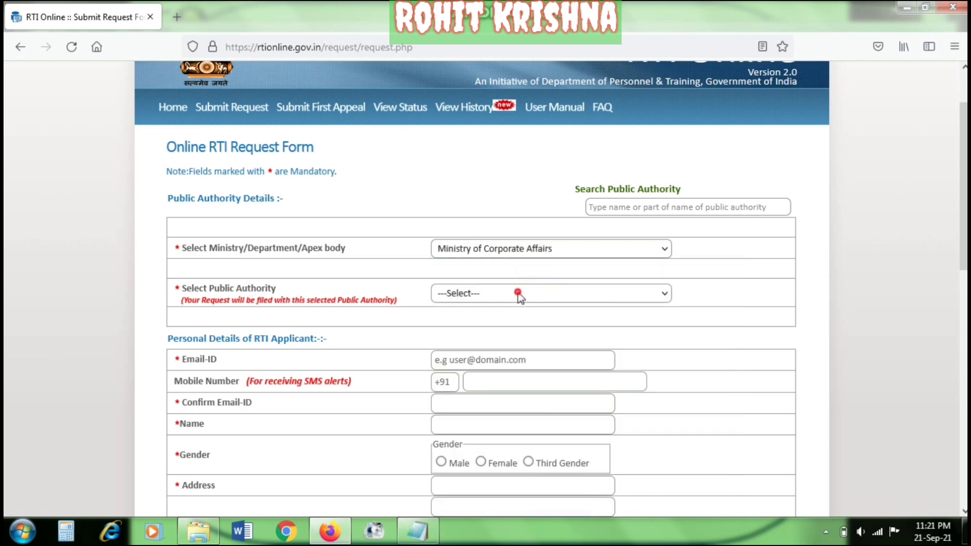
# Step: Choose The Institute of Chartered Accountants of India as Public Authority and confirm the alert
pyautogui.click(518, 293)
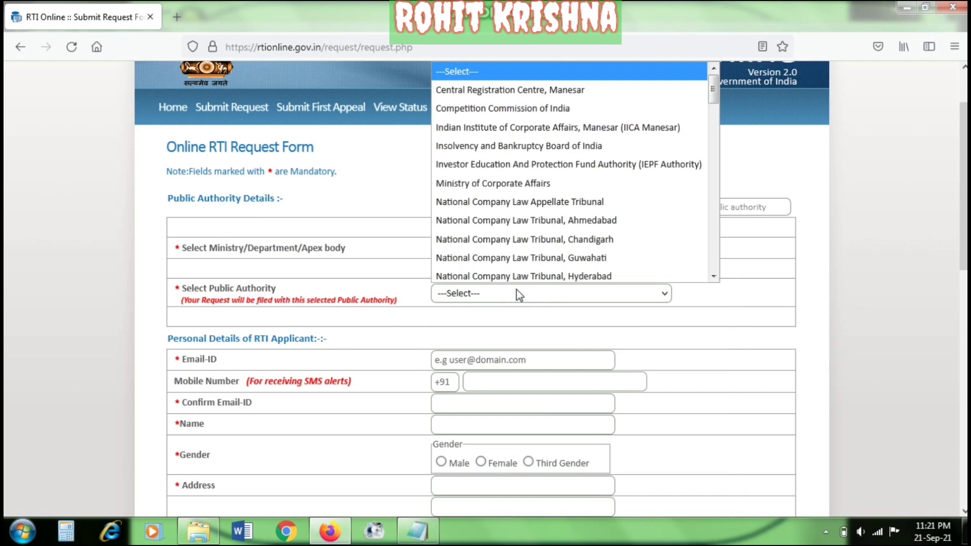
pyautogui.moveTo(713, 95); pyautogui.dragTo(712, 262)
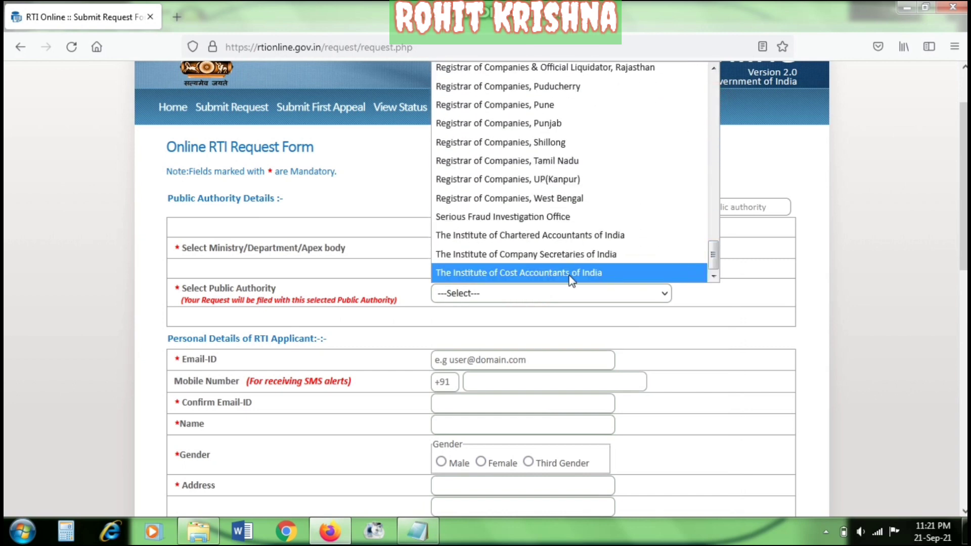
pyautogui.click(559, 236)
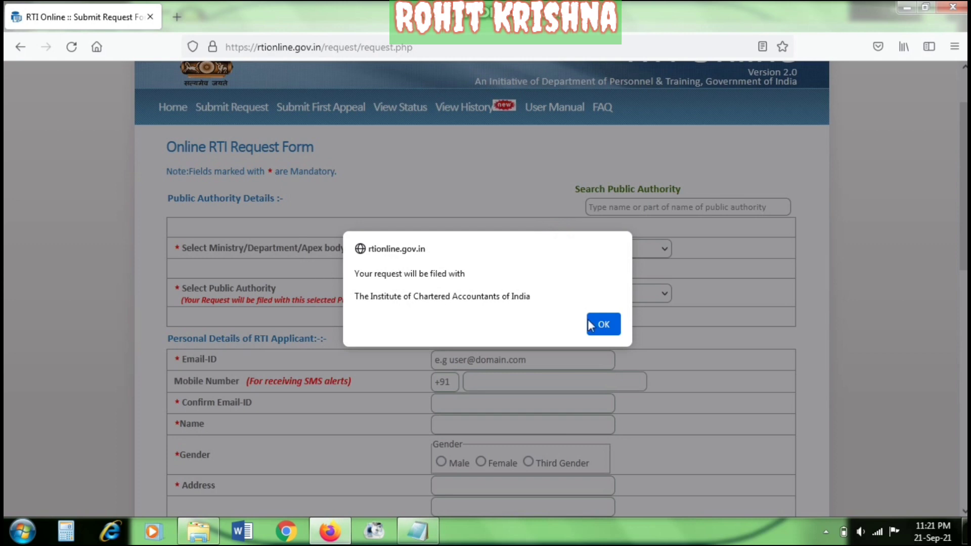
pyautogui.click(604, 325)
pyautogui.scroll(-3, 607, 329)
# Step: Enter the applicant's email address and mobile number in the personal details
pyautogui.click(552, 290)
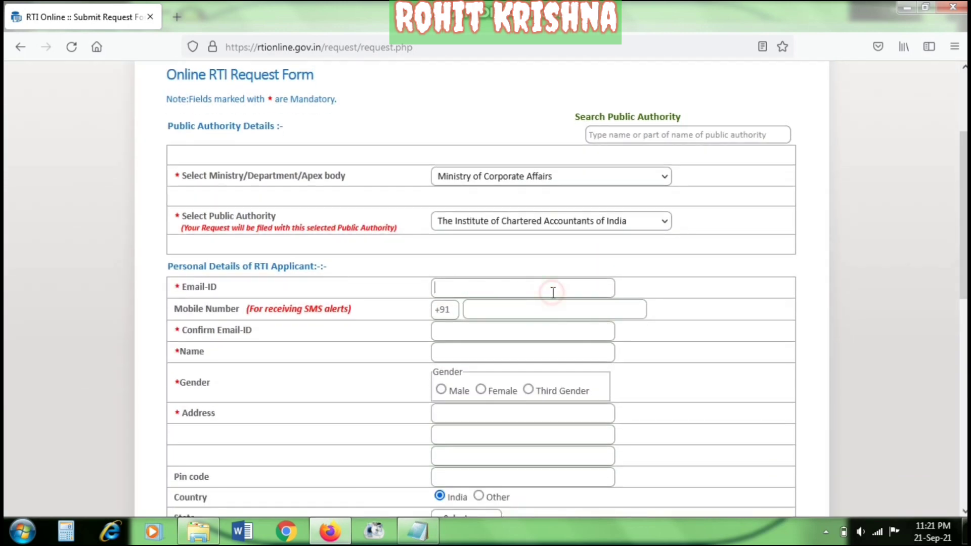
pyautogui.scroll(-3, 657, 286)
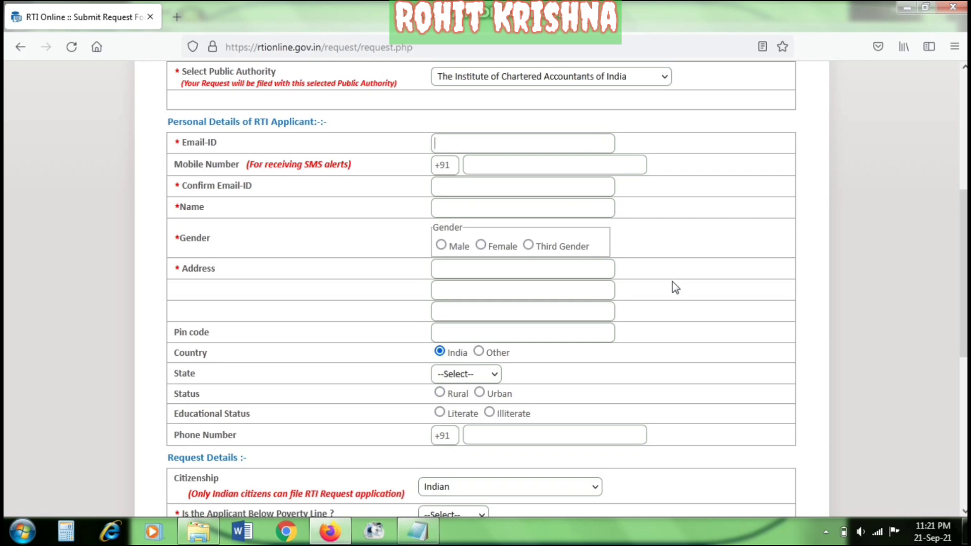
pyautogui.scroll(-4, 672, 288)
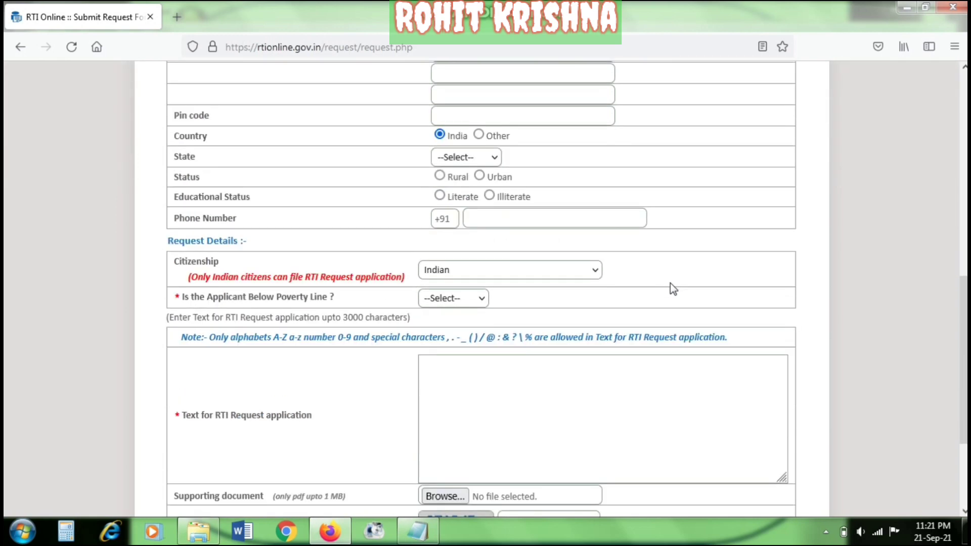
pyautogui.scroll(4, 581, 289)
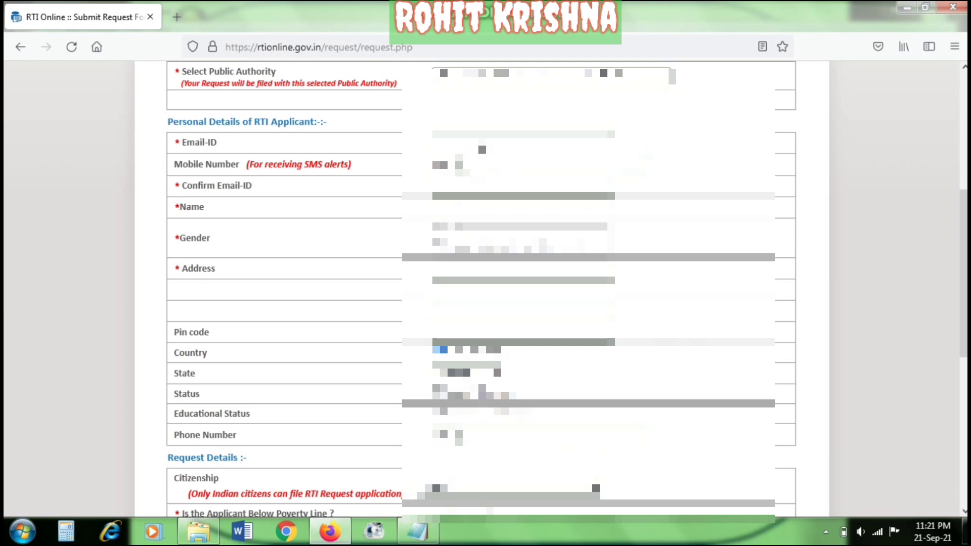
pyautogui.hotkey('ctrl', 'v')
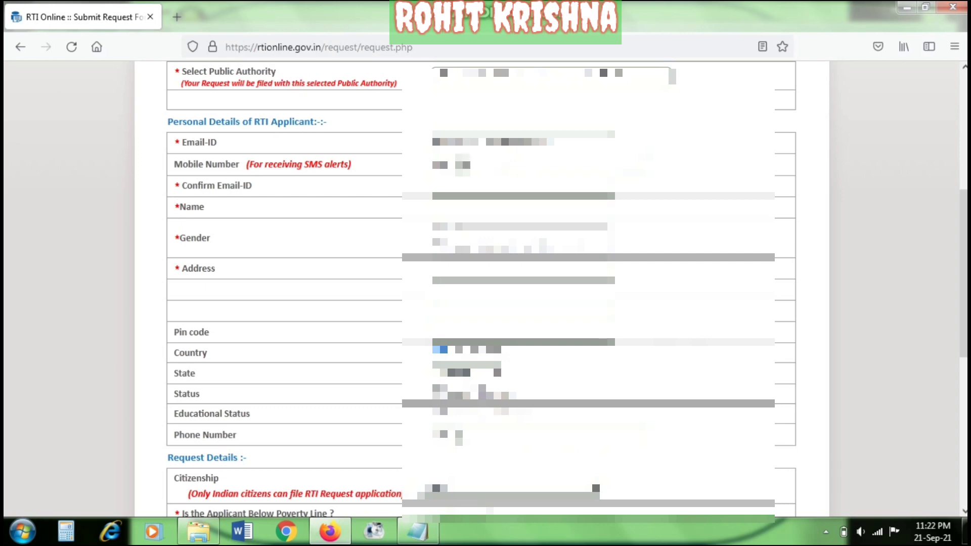
pyautogui.write('9876543abc')
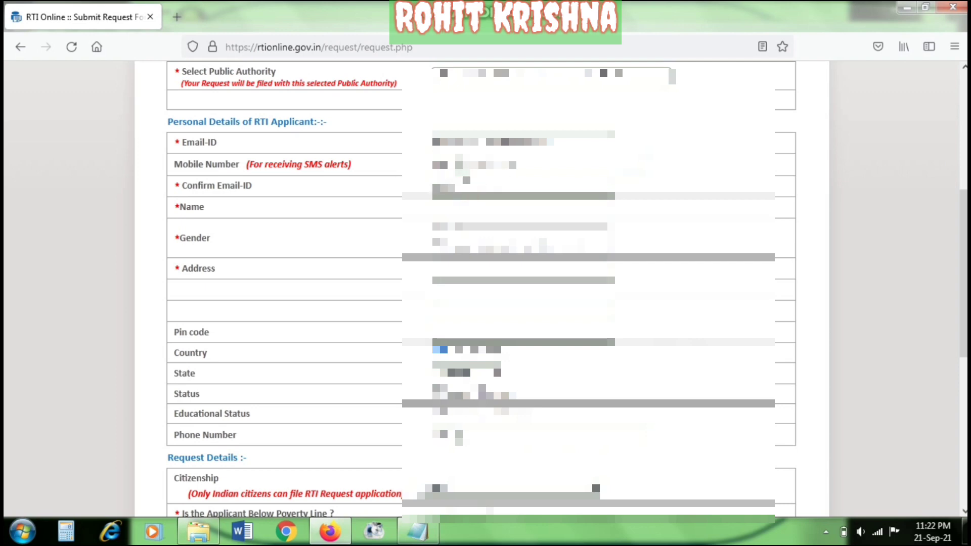
pyautogui.write('m')
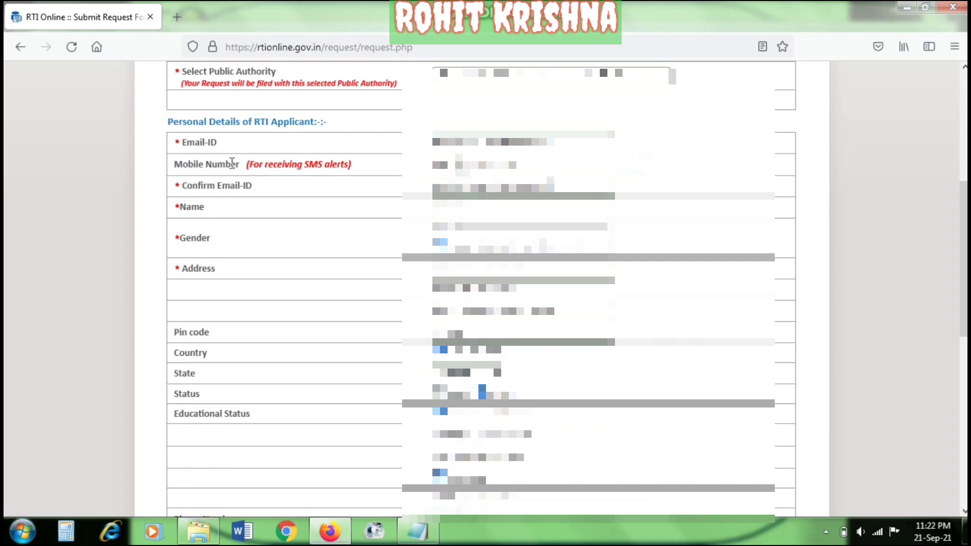
# Step: Select the applicant's state from the State list
pyautogui.scroll(-2, 313, 210)
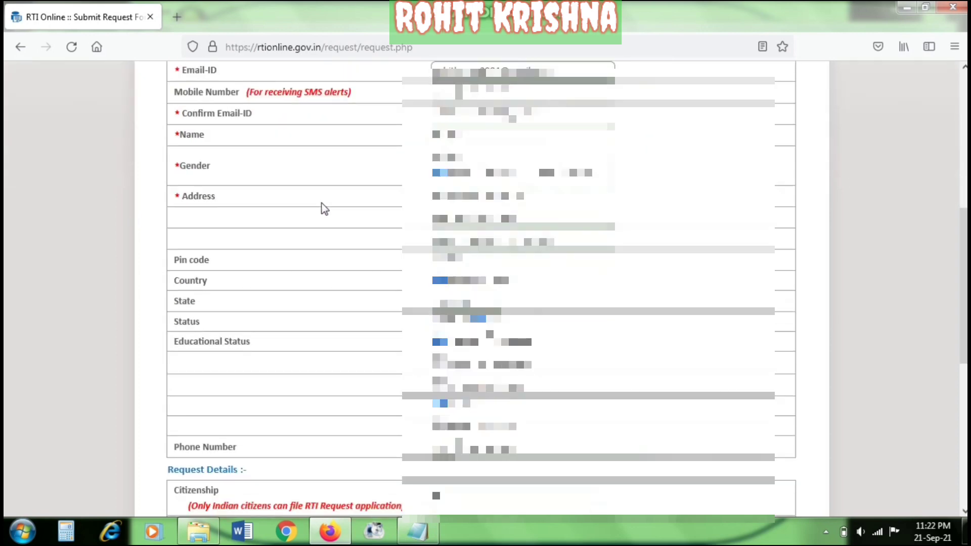
pyautogui.scroll(2, 326, 209)
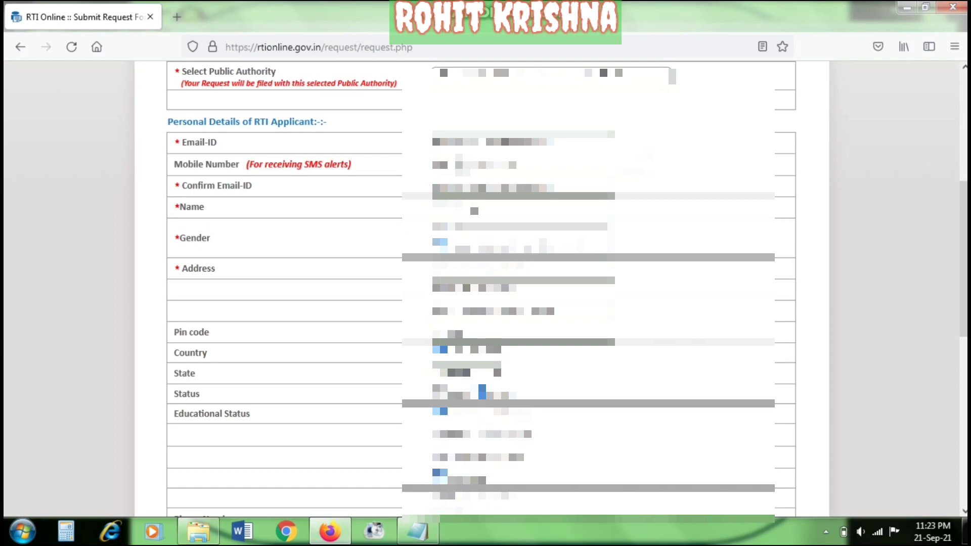
pyautogui.scroll(-2, 349, 257)
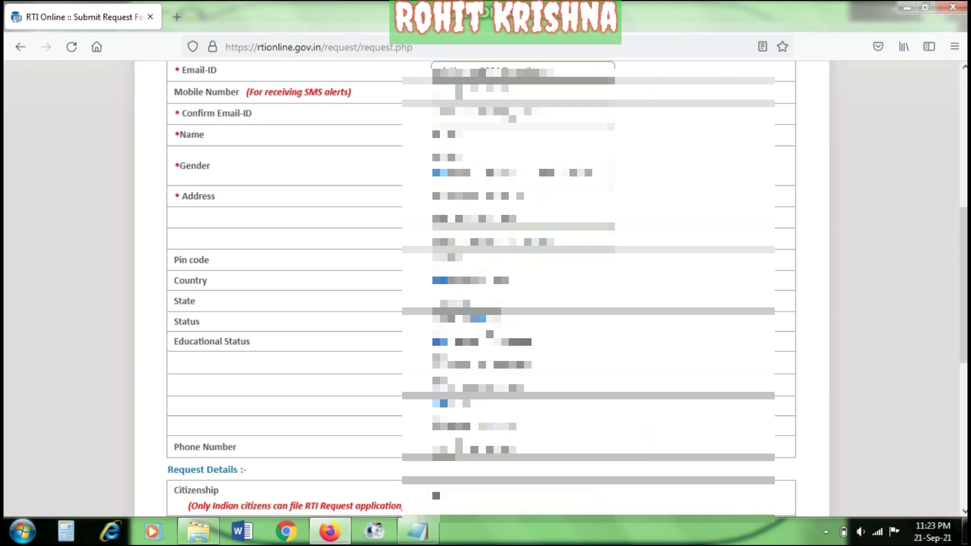
pyautogui.scroll(-2, 480, 288)
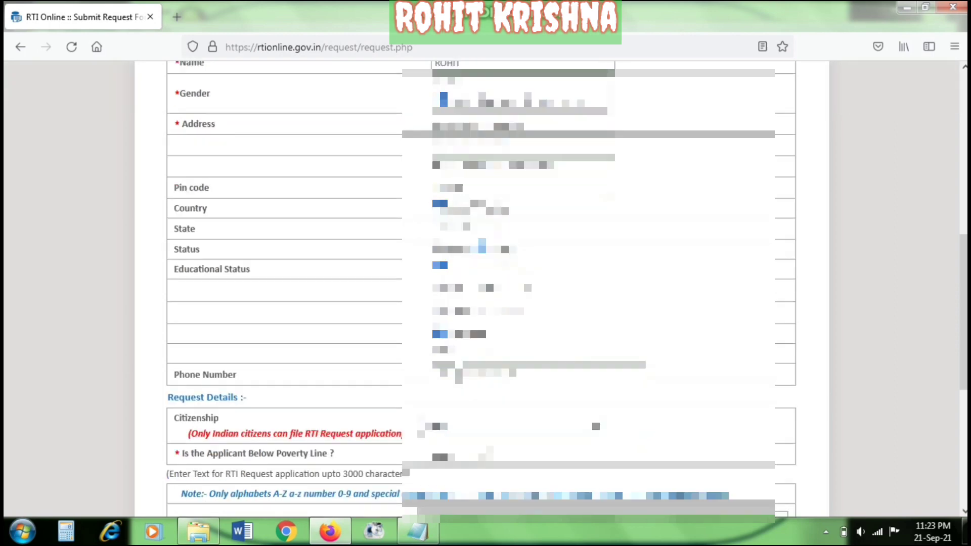
pyautogui.click(466, 229)
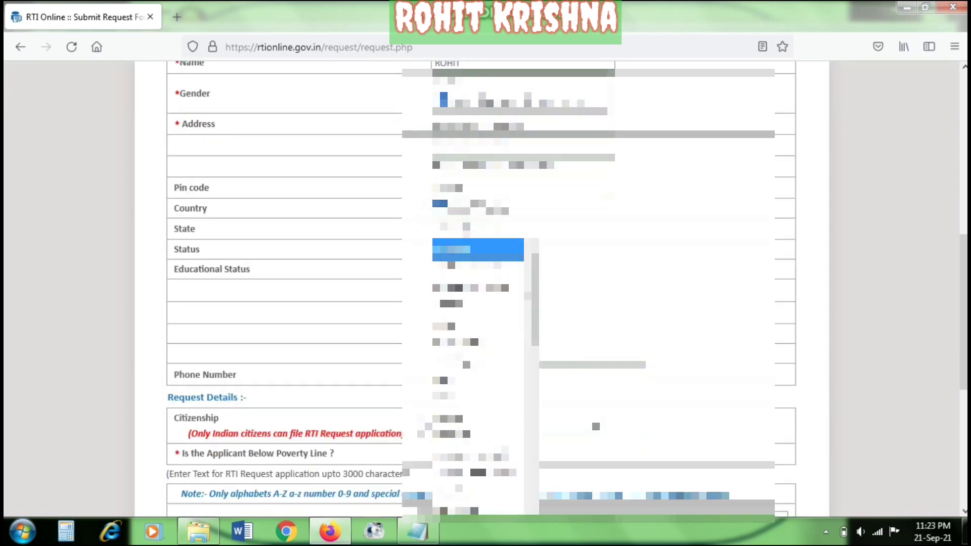
pyautogui.click(466, 426)
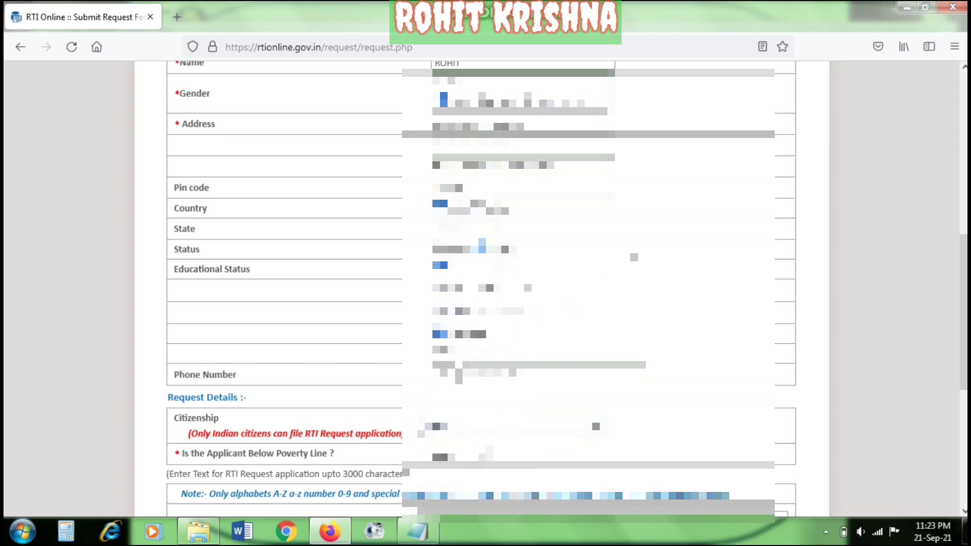
pyautogui.scroll(-3, 480, 284)
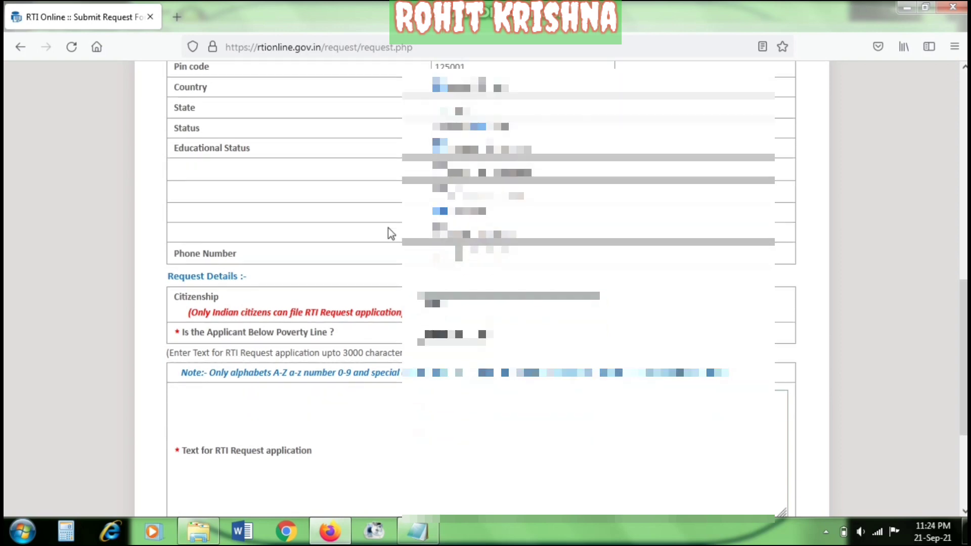
pyautogui.scroll(-3, 390, 233)
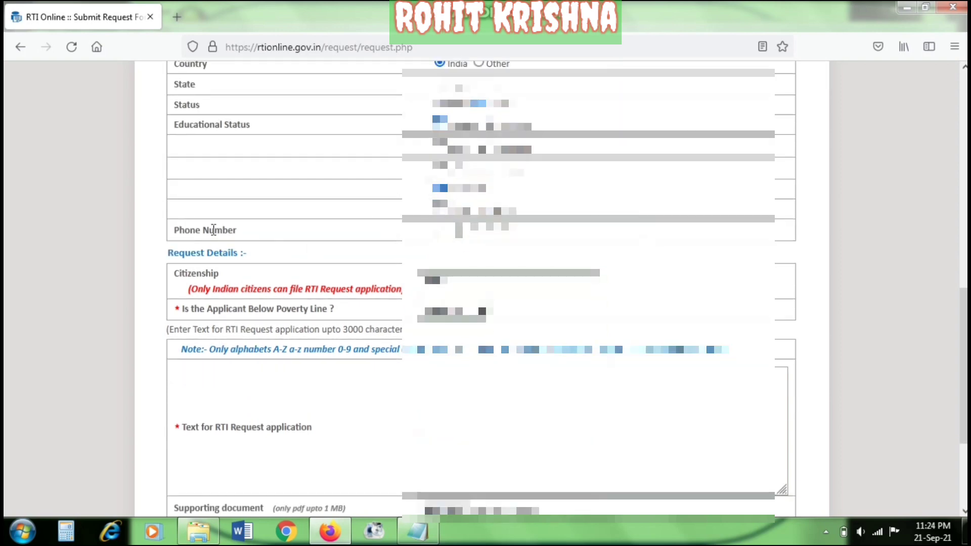
pyautogui.moveTo(170, 230); pyautogui.dragTo(237, 230)
pyautogui.click(282, 230)
pyautogui.scroll(6, 431, 263)
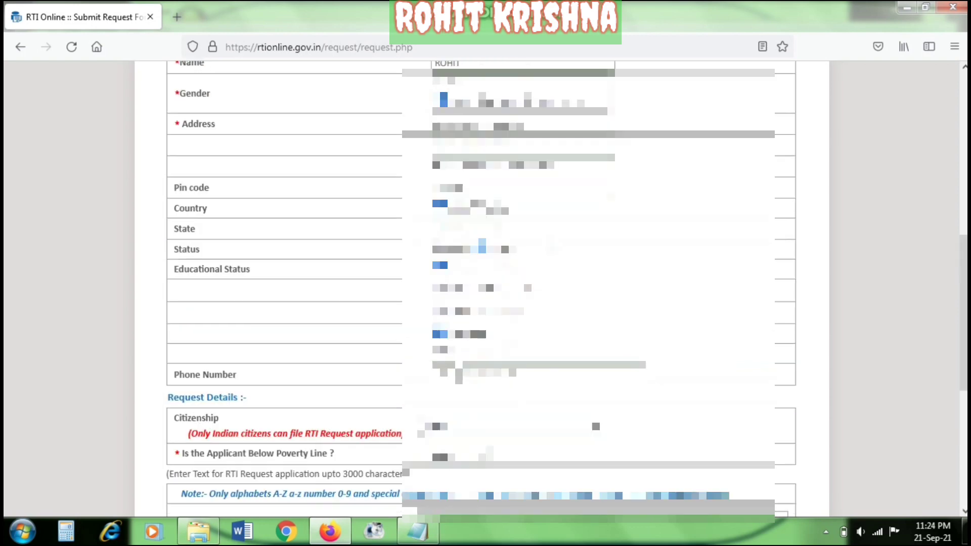
pyautogui.scroll(-3, 431, 262)
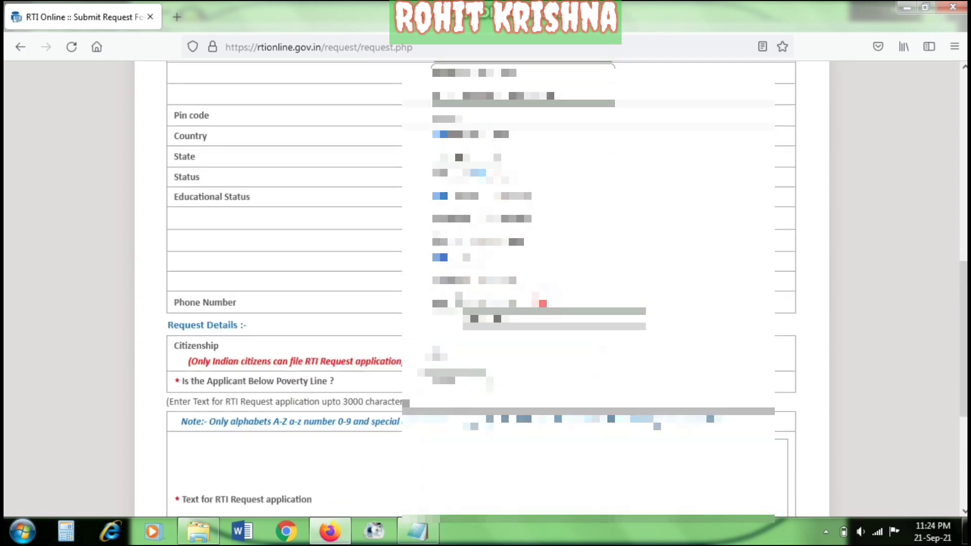
pyautogui.scroll(6, 480, 289)
pyautogui.scroll(-6, 481, 289)
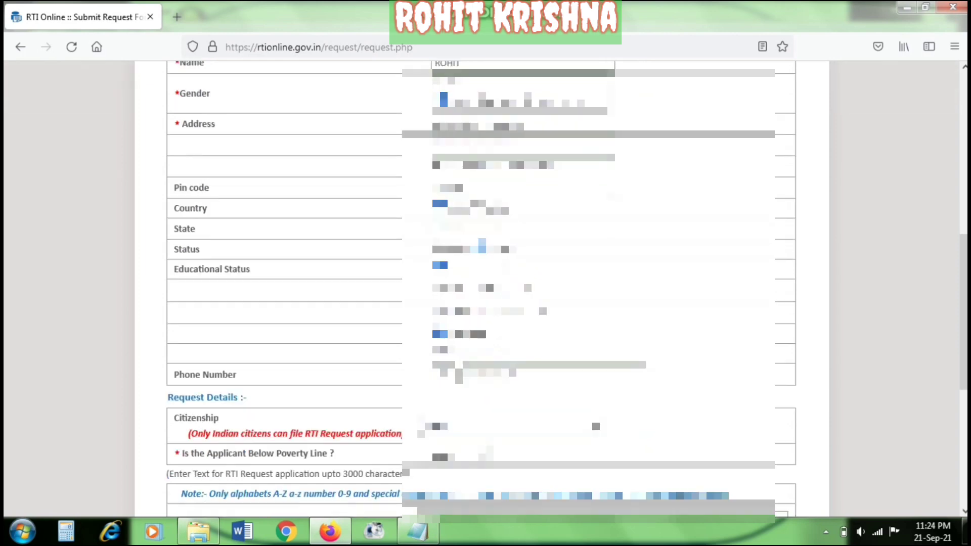
pyautogui.scroll(7, 481, 288)
pyautogui.scroll(2, 480, 288)
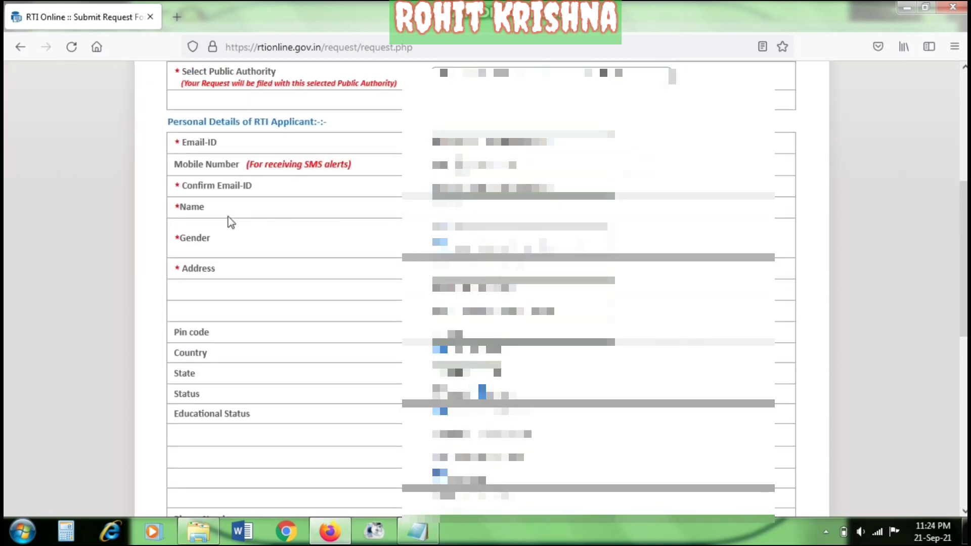
pyautogui.scroll(-8, 303, 289)
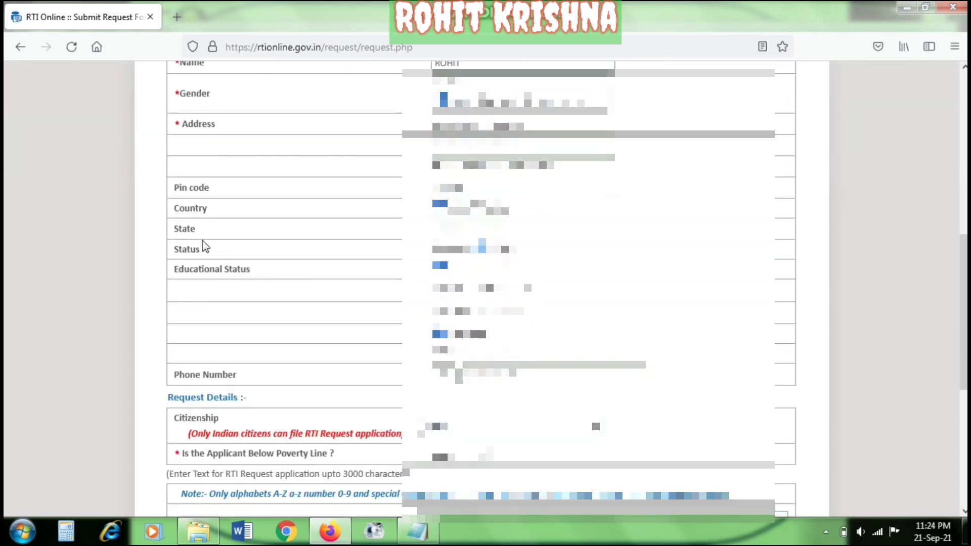
pyautogui.moveTo(175, 208); pyautogui.dragTo(235, 210)
pyautogui.moveTo(174, 229); pyautogui.dragTo(274, 274)
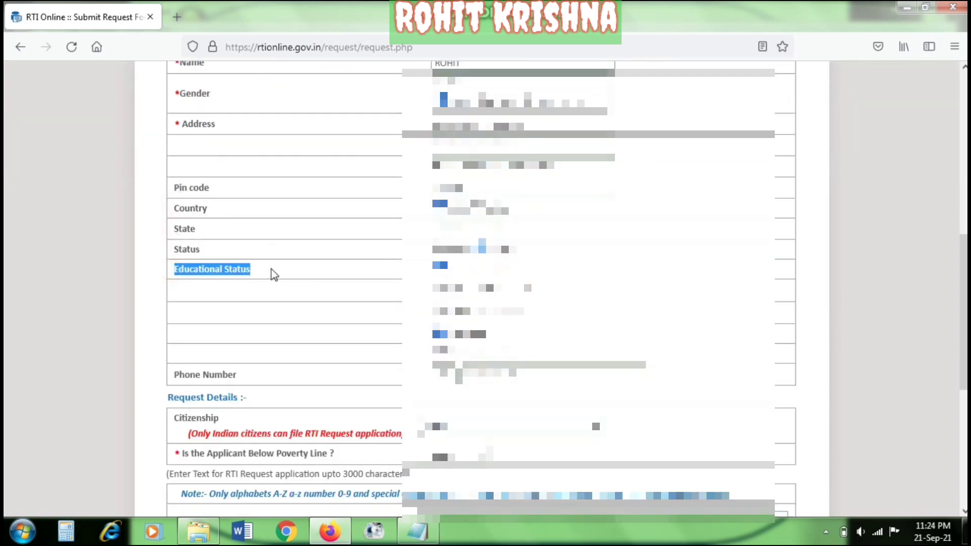
pyautogui.scroll(-4, 223, 299)
pyautogui.moveTo(189, 304); pyautogui.dragTo(297, 305)
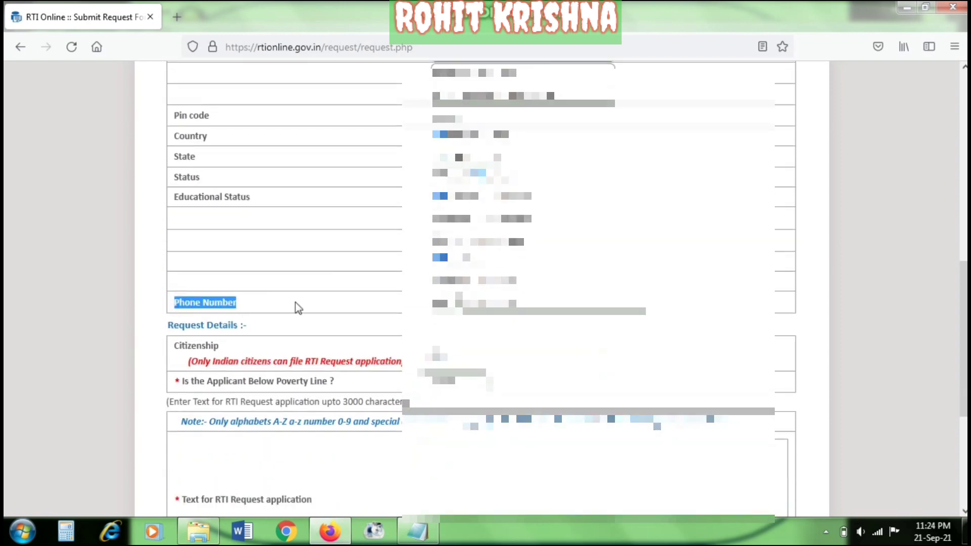
pyautogui.click(297, 305)
pyautogui.scroll(-6, 332, 277)
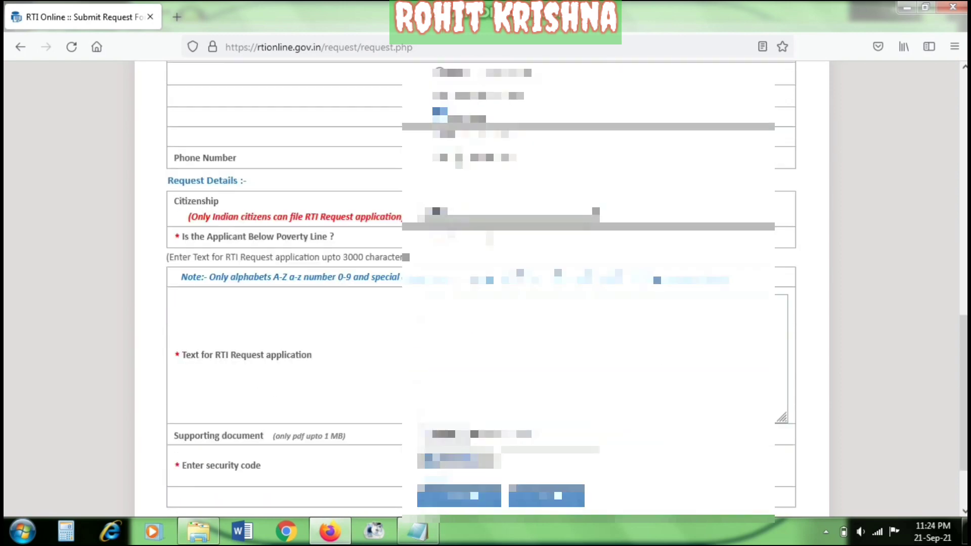
pyautogui.click(458, 211)
pyautogui.click(459, 234)
pyautogui.moveTo(183, 238); pyautogui.dragTo(368, 238)
pyautogui.click(316, 241)
pyautogui.moveTo(207, 238); pyautogui.dragTo(398, 234)
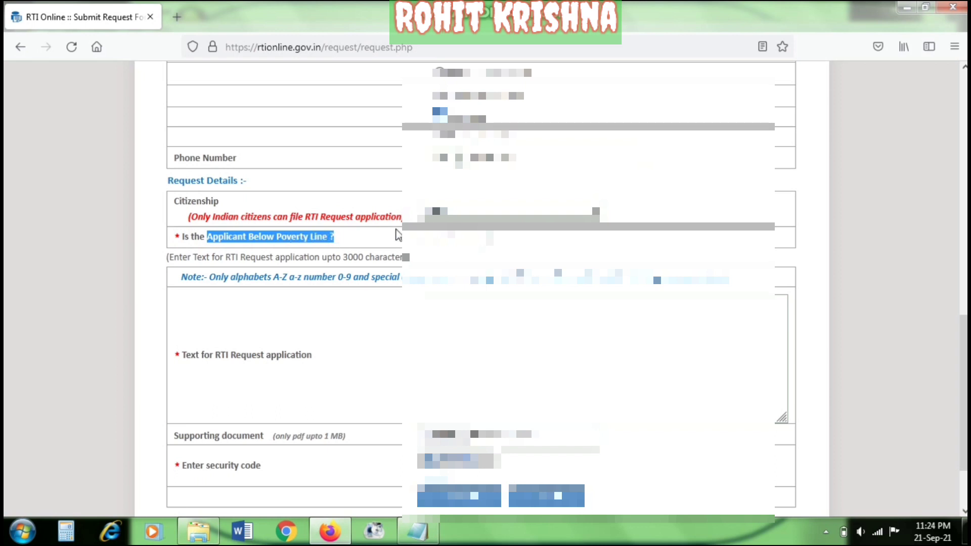
# Step: Answer the Below Poverty Line question and review the resulting ₹10 RTI fee notice
pyautogui.click(449, 240)
pyautogui.click(446, 277)
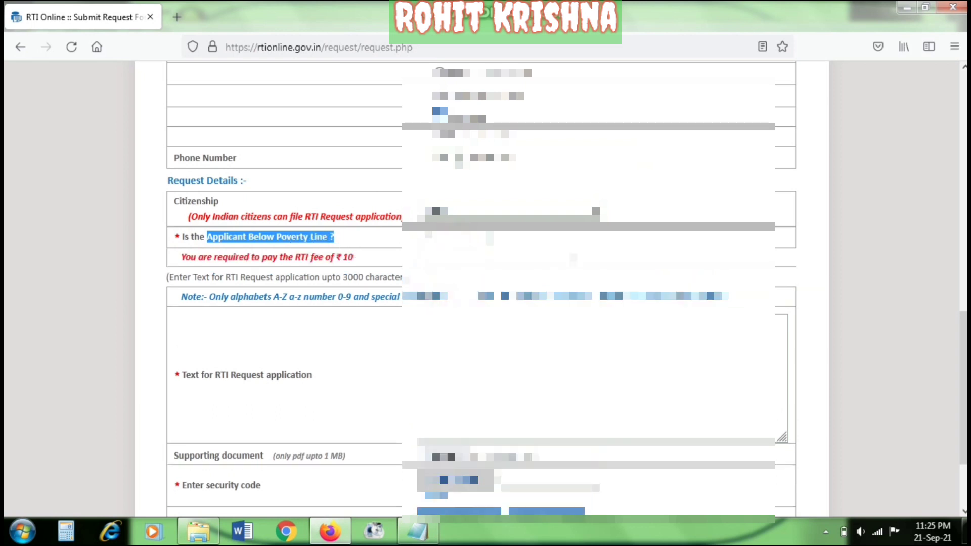
pyautogui.click(582, 249)
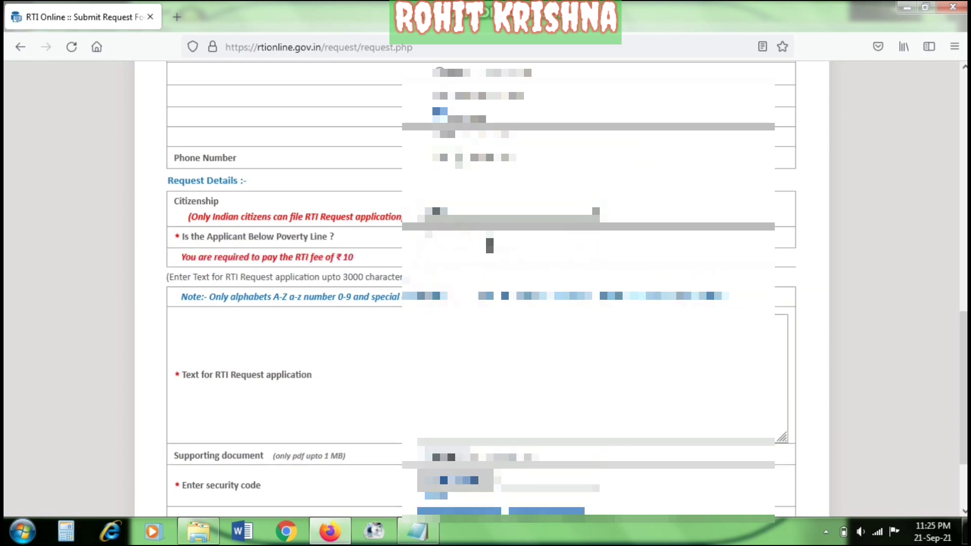
pyautogui.moveTo(178, 262); pyautogui.dragTo(368, 266)
pyautogui.click(369, 260)
pyautogui.moveTo(181, 262); pyautogui.dragTo(358, 262)
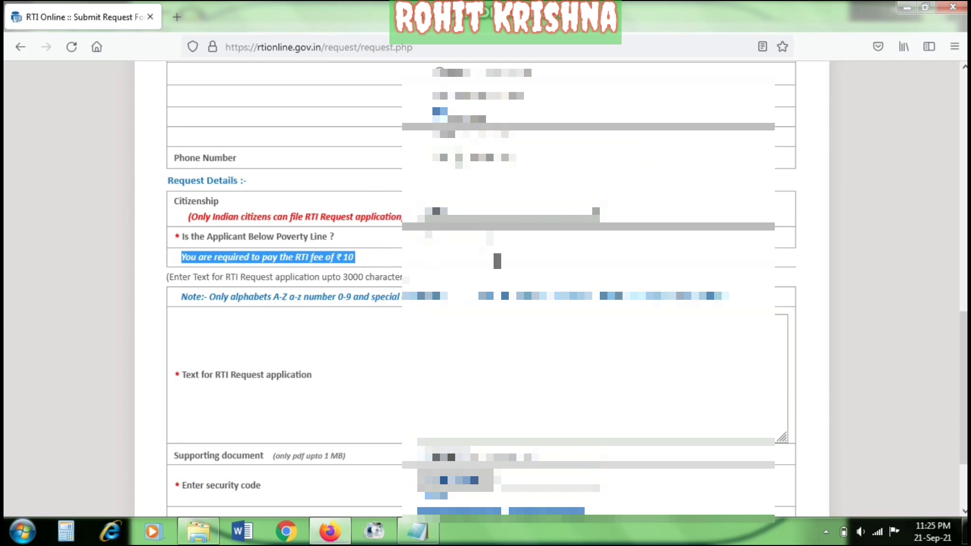
pyautogui.click(540, 257)
# Step: Place the cursor in the 'Text for RTI Request application' box, ready for the letter
pyautogui.scroll(-2, 539, 258)
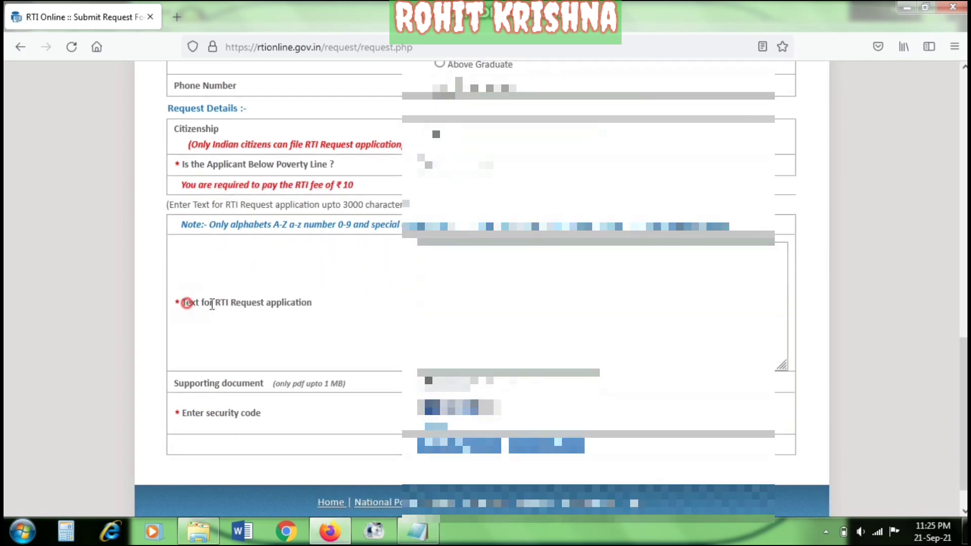
pyautogui.moveTo(182, 302); pyautogui.dragTo(335, 303)
pyautogui.click(338, 282)
pyautogui.moveTo(172, 304); pyautogui.dragTo(326, 306)
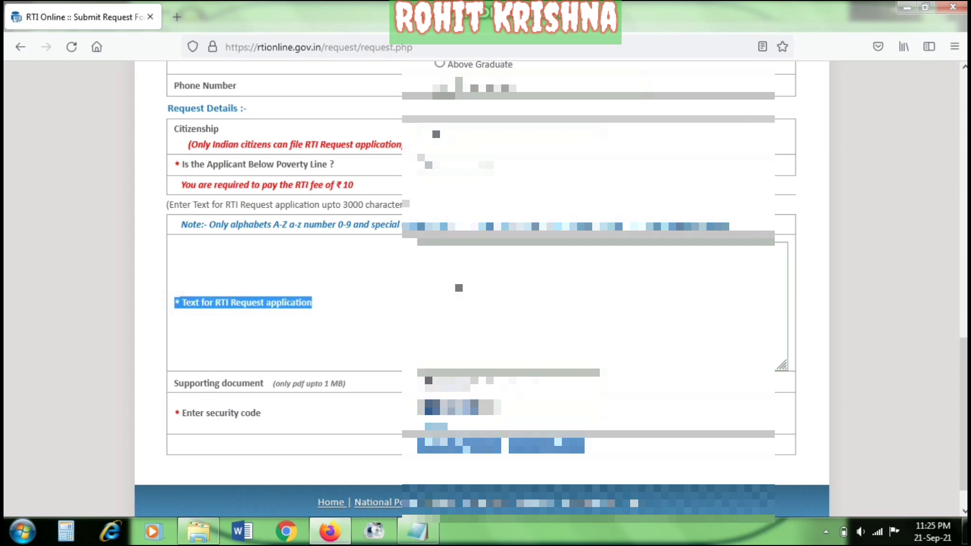
pyautogui.click(466, 271)
pyautogui.moveTo(170, 308); pyautogui.dragTo(331, 307)
pyautogui.click(456, 276)
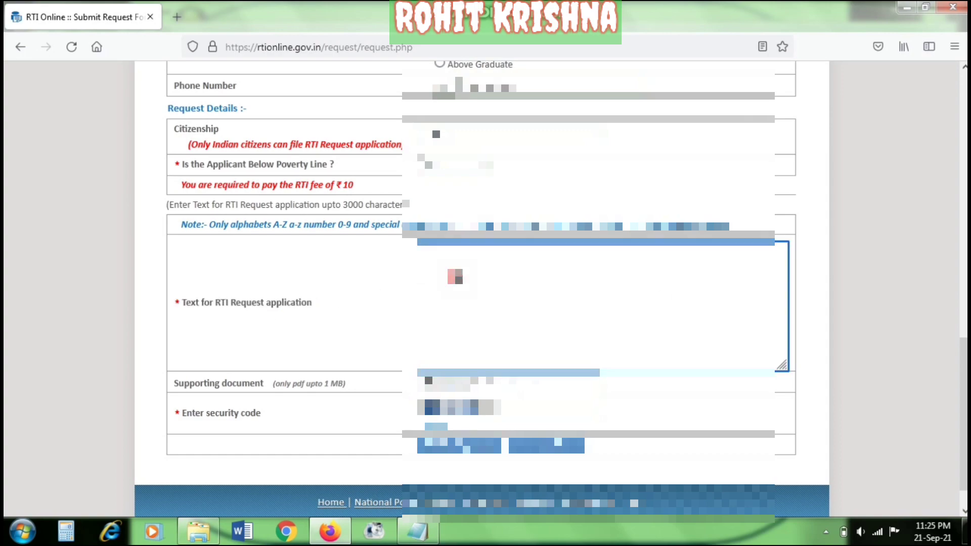
# Step: Minimize Firefox and Notepad, close Explorer, and refresh the desktop
pyautogui.click(907, 8)
pyautogui.click(893, 8)
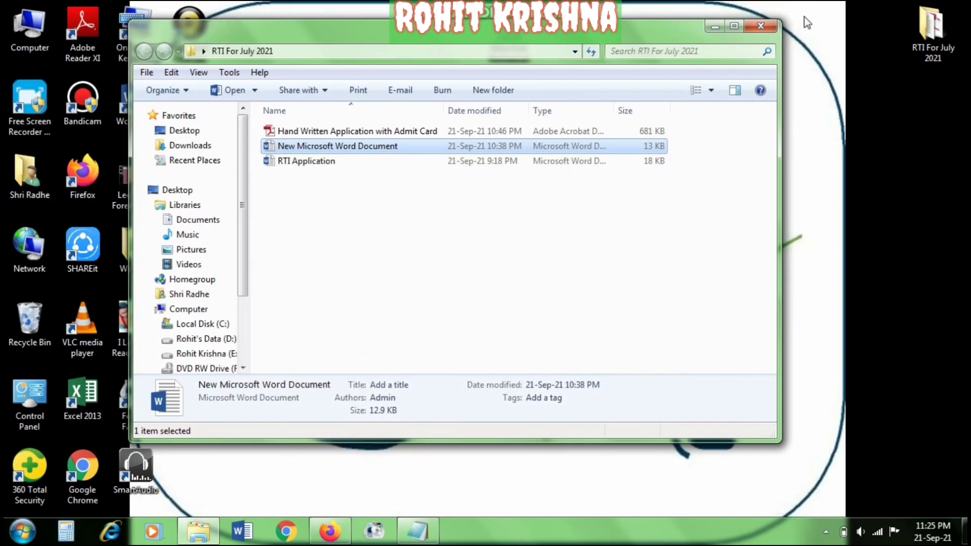
pyautogui.click(763, 26)
pyautogui.rightClick(560, 127)
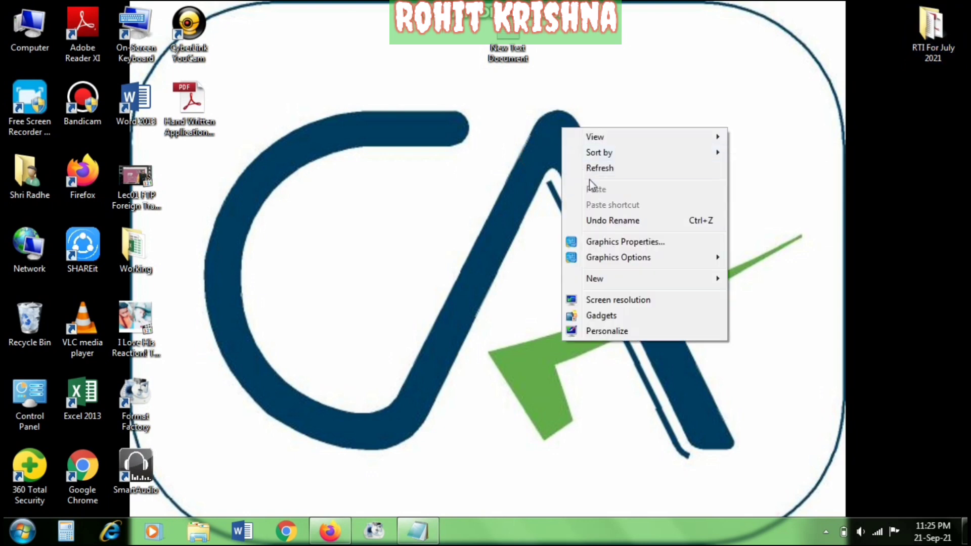
pyautogui.click(590, 167)
# Step: Open the RTI For July 2021 folder full-screen and open the RTI Application document
pyautogui.doubleClick(932, 29)
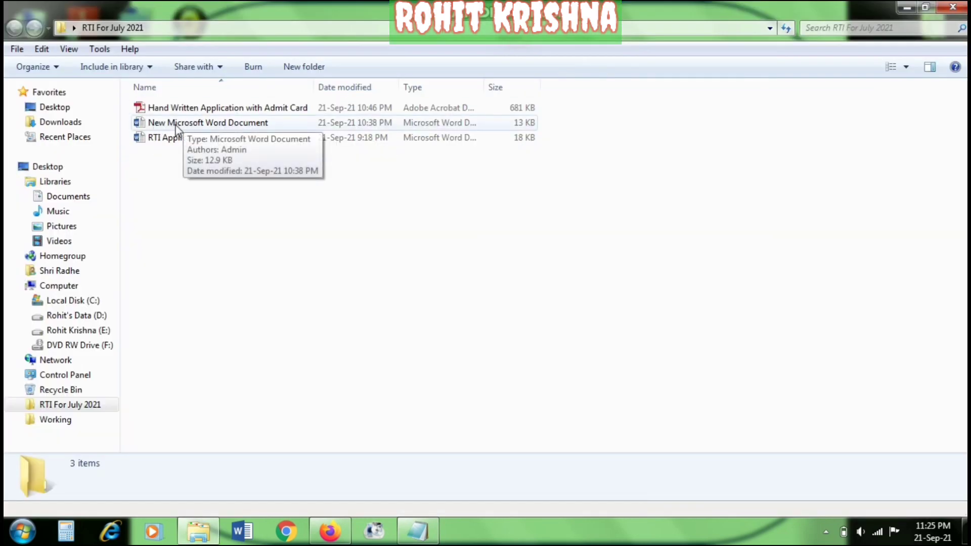
pyautogui.click(175, 139)
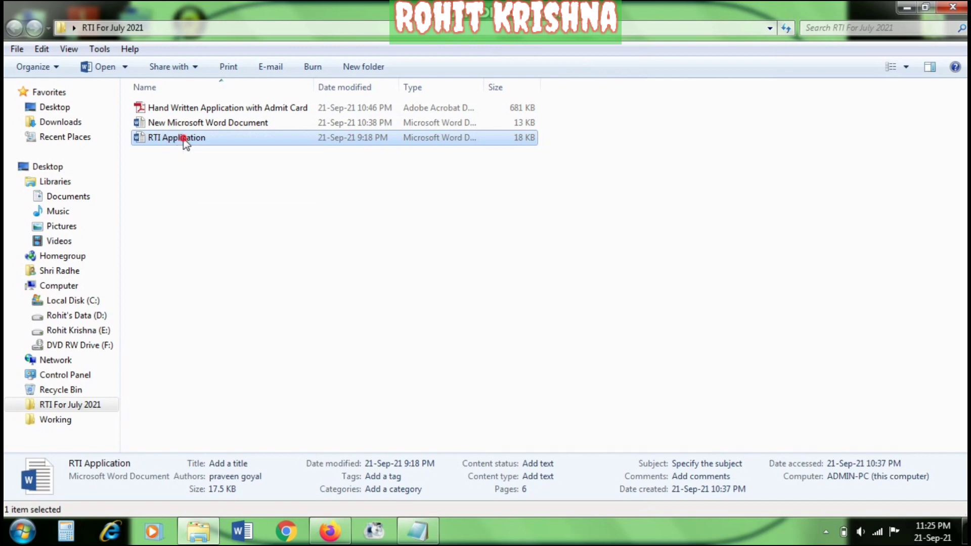
pyautogui.doubleClick(184, 140)
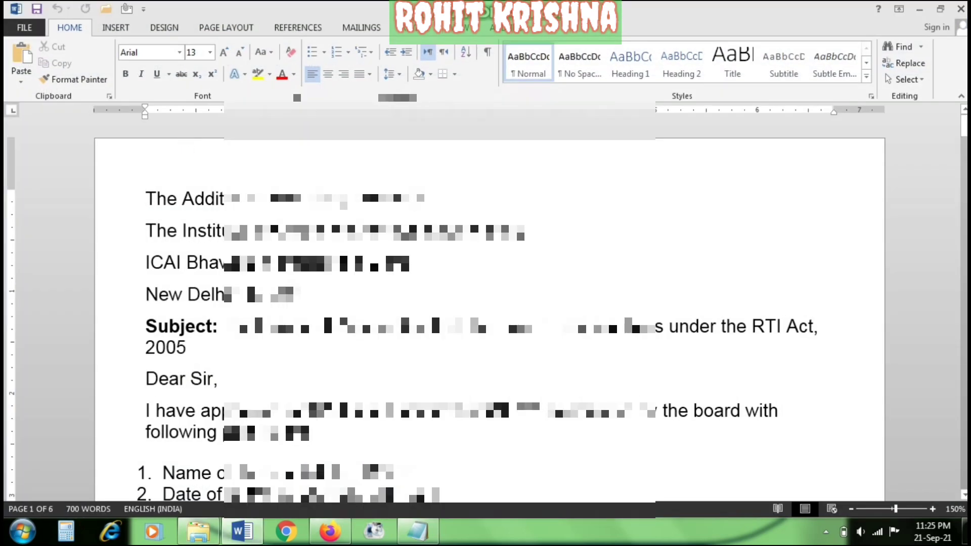
# Step: Add a 'TO' line atop the RTI Application letter, select the letter text, and return to Firefox
pyautogui.scroll(-20, 508, 288)
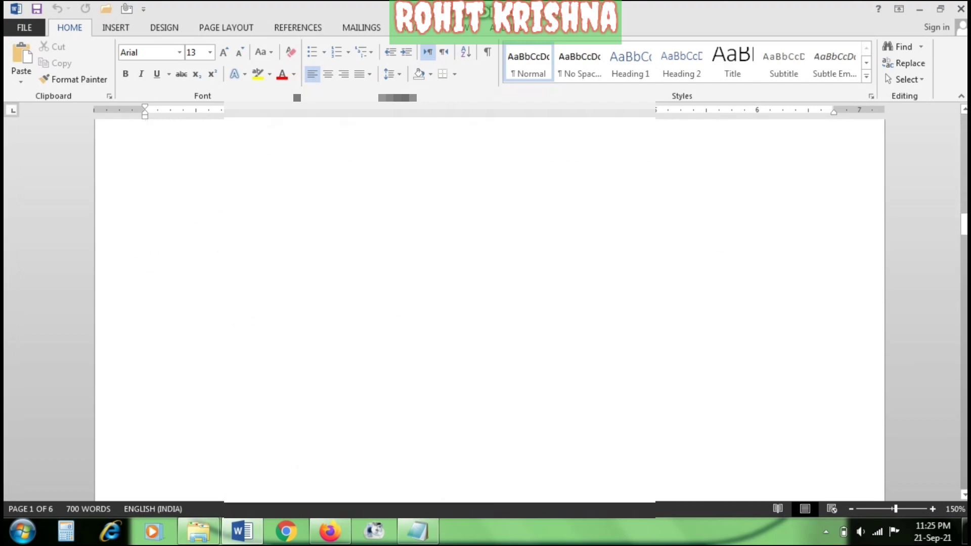
pyautogui.scroll(20, 140, 204)
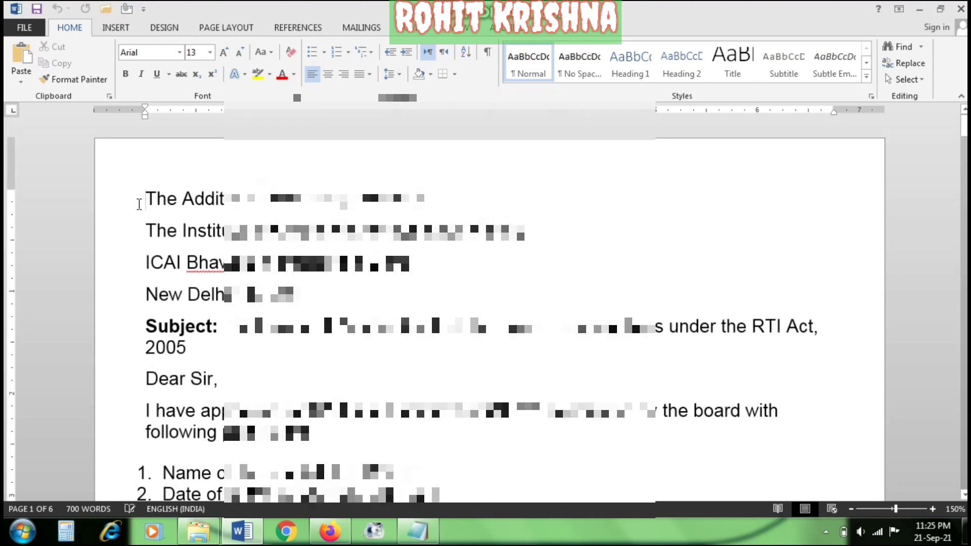
pyautogui.press('Return')
pyautogui.press('Up')
pyautogui.write('TO')
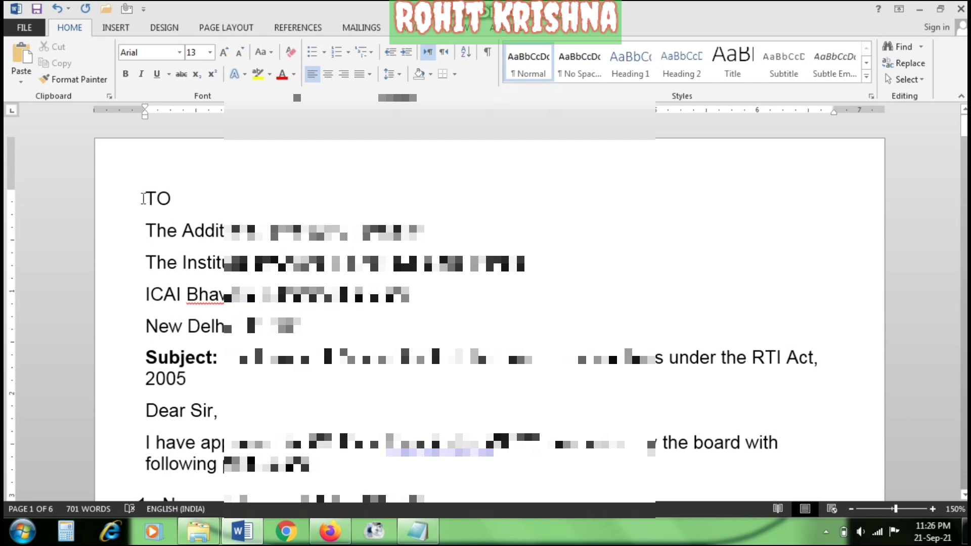
pyautogui.moveTo(143, 198)
pyautogui.mouseDown()
pyautogui.moveTo(297, 363)
pyautogui.moveTo(354, 465)
pyautogui.moveTo(423, 528)
pyautogui.moveTo(557, 374)
pyautogui.moveTo(653, 372)
pyautogui.mouseUp()
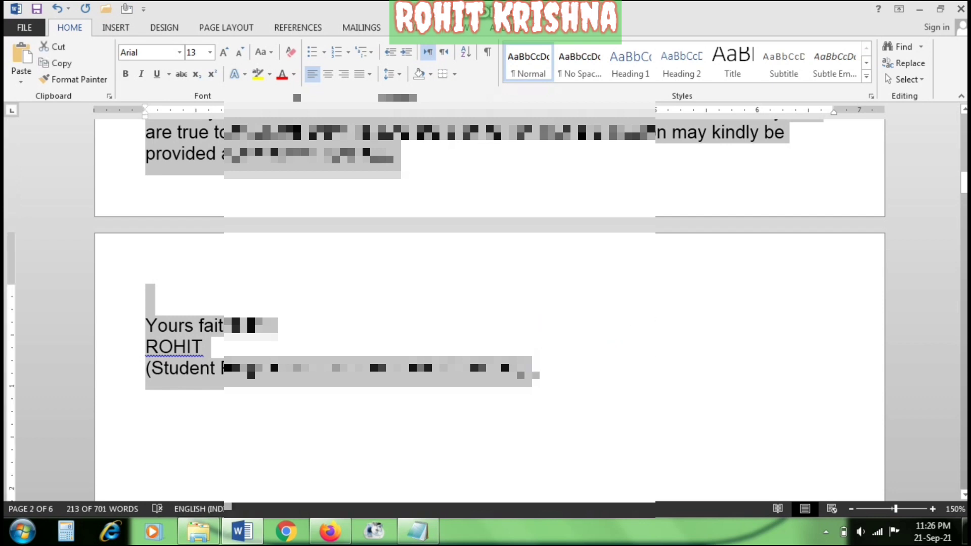
pyautogui.click(330, 531)
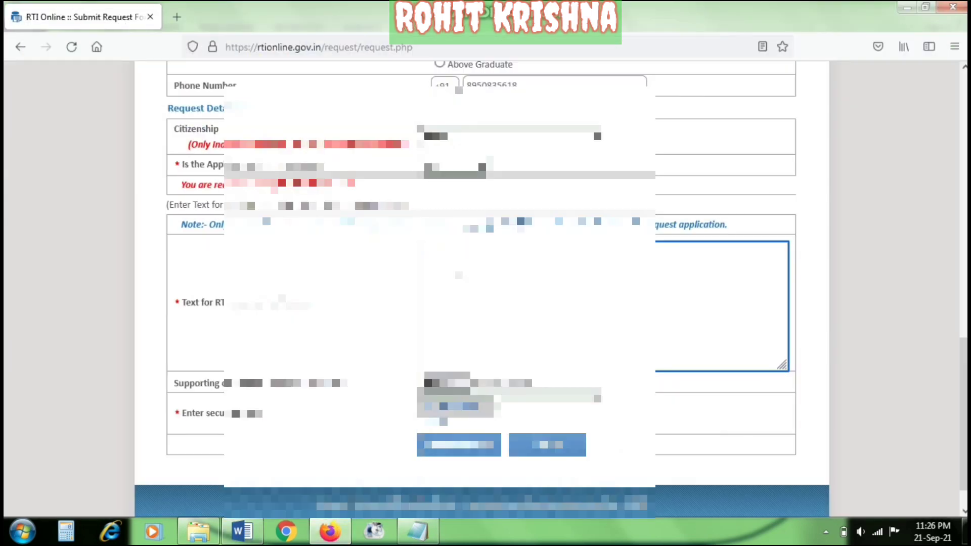
# Step: Paste the letter into the 'Text for RTI Request application' box and scroll to check it
pyautogui.hotkey('ctrl', 'v')
pyautogui.scroll(2, 486, 304)
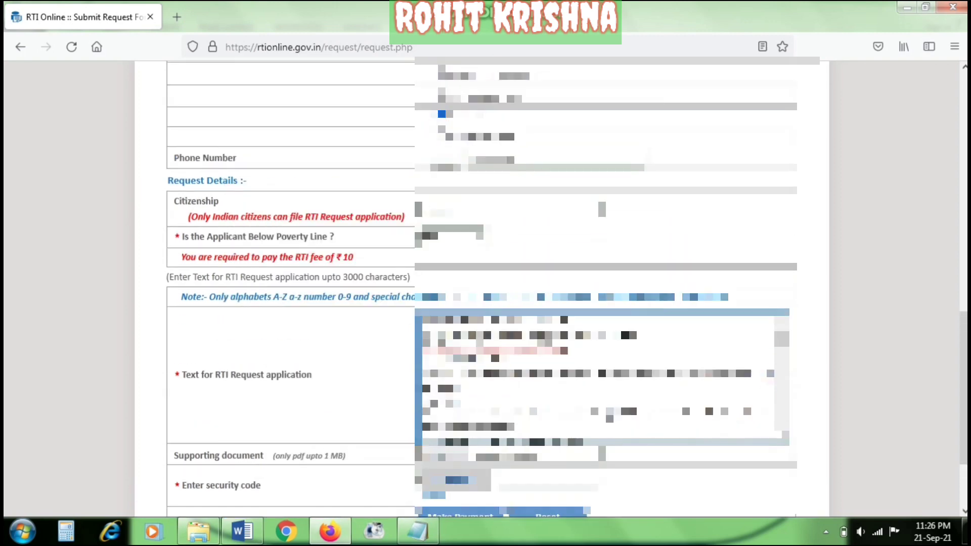
pyautogui.scroll(1, 597, 377)
pyautogui.scroll(-3, 876, 310)
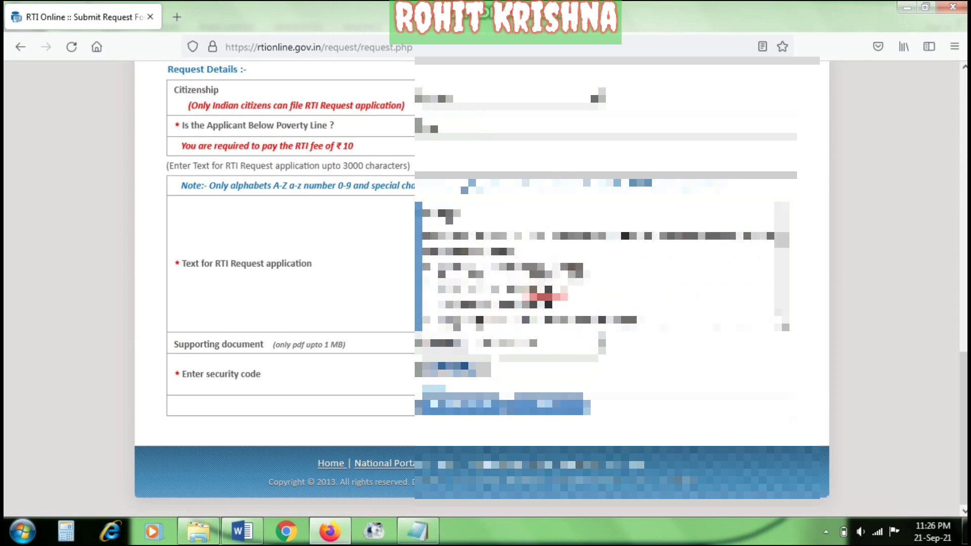
pyautogui.scroll(-3, 596, 266)
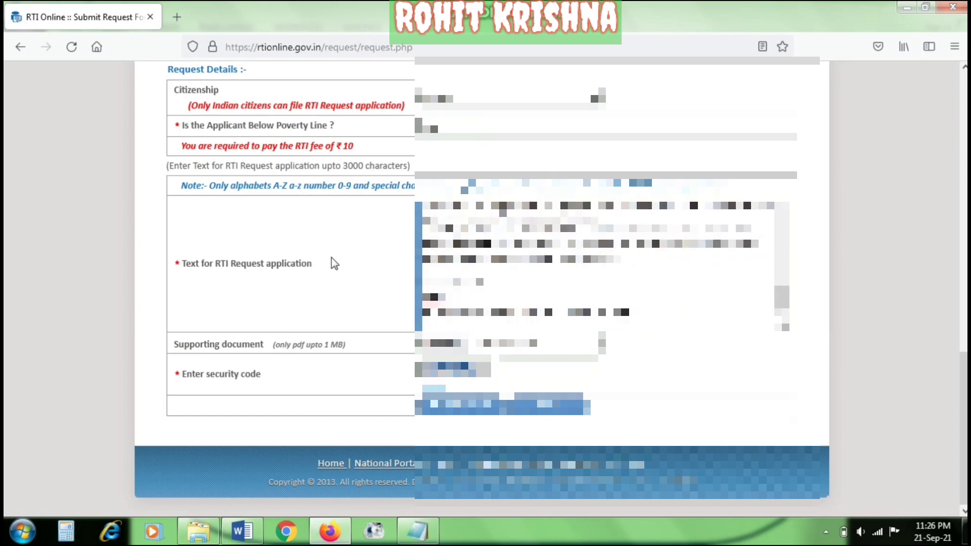
pyautogui.scroll(2, 333, 290)
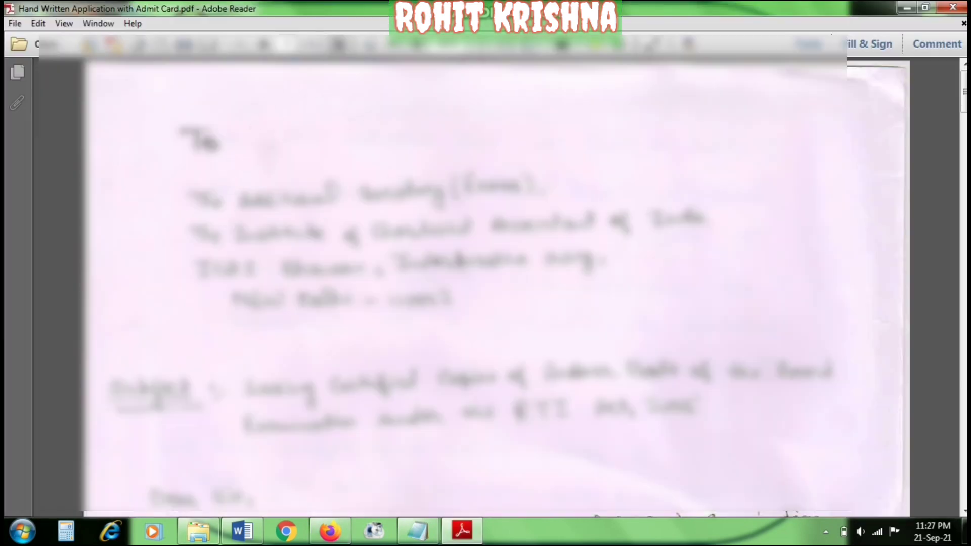
# Step: Page through the Hand Written Application with Admit Card PDF, then close Adobe Reader
pyautogui.scroll(-20, 496, 288)
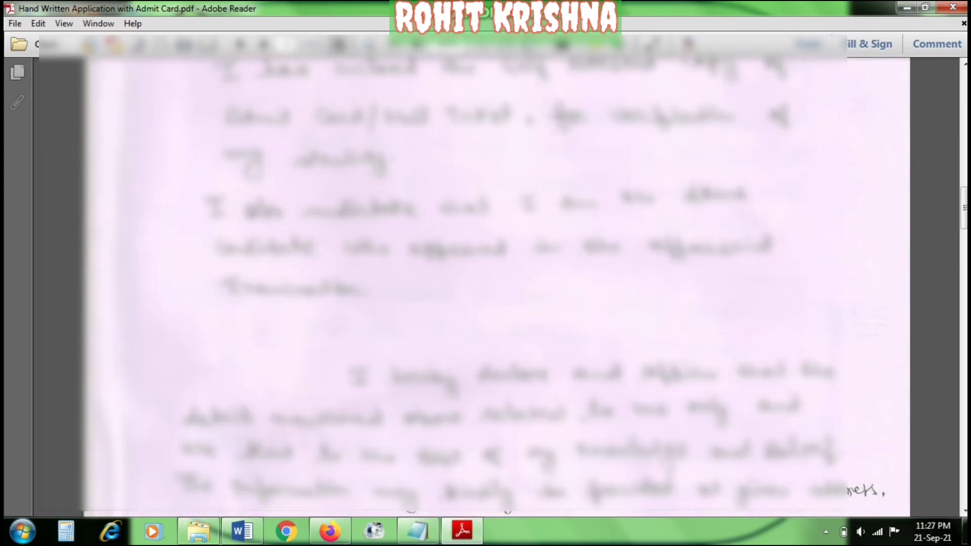
pyautogui.scroll(-20, 496, 288)
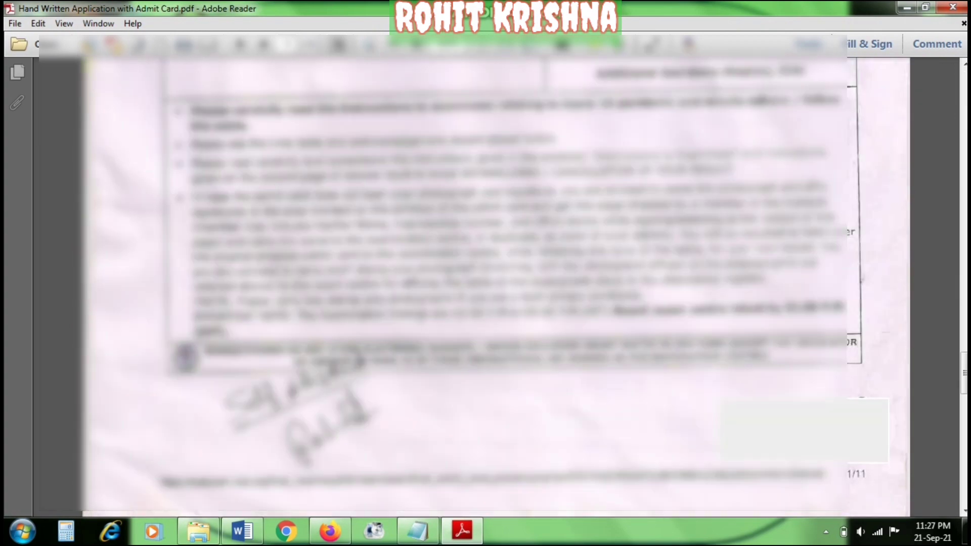
pyautogui.scroll(20, 496, 288)
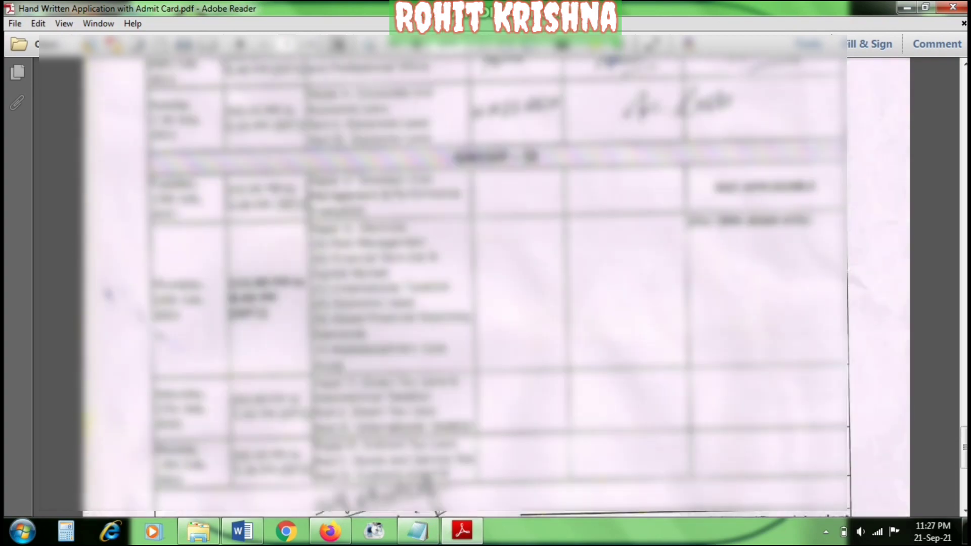
pyautogui.scroll(20, 496, 288)
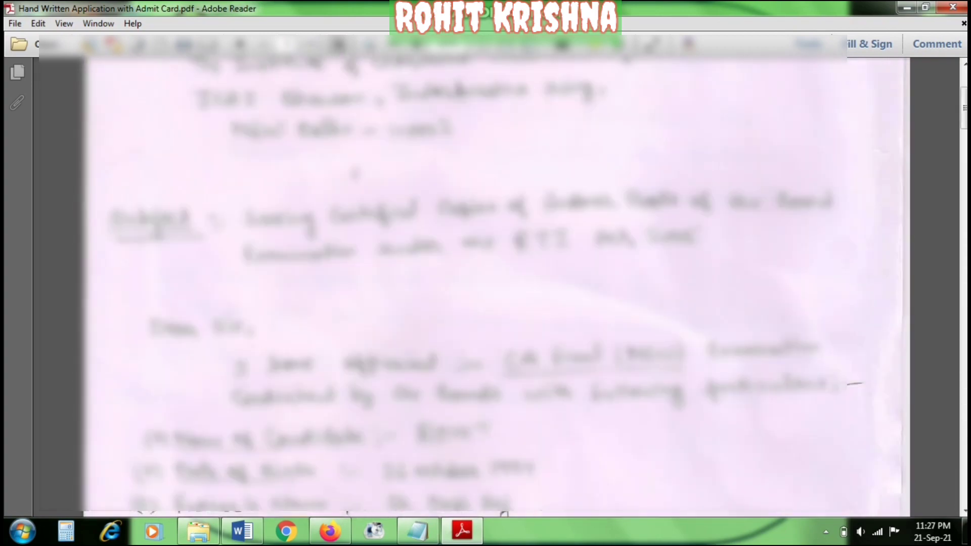
pyautogui.click(953, 7)
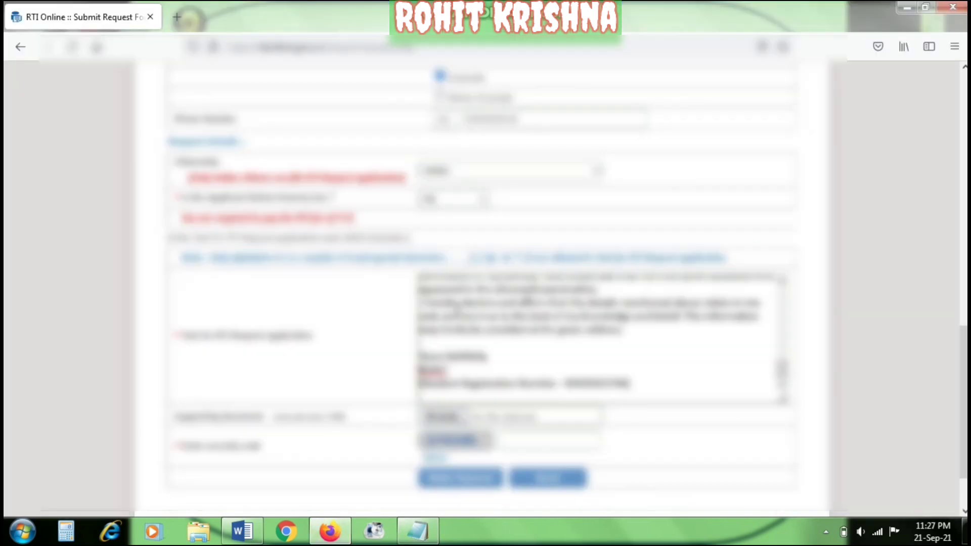
pyautogui.scroll(-3, 582, 292)
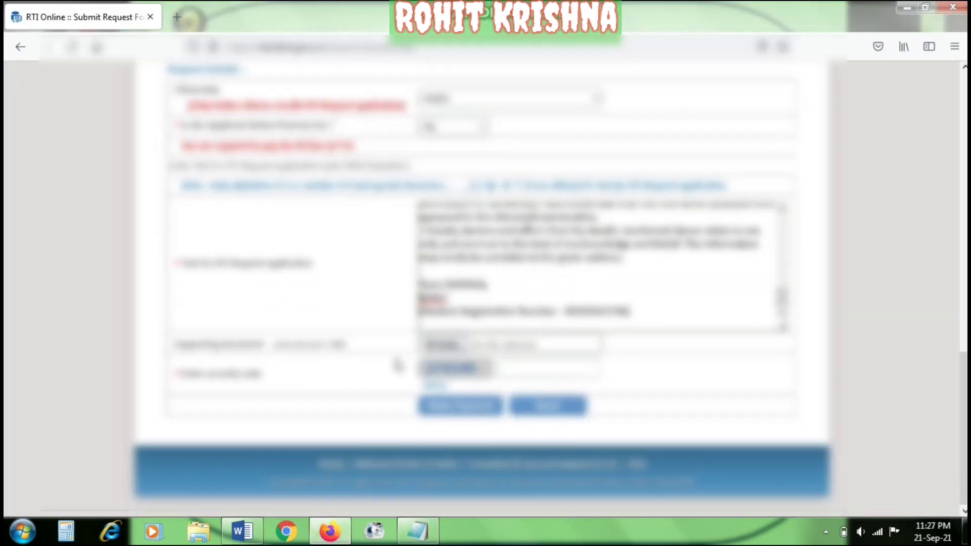
# Step: Attach 'Hand Written Application with Admit Card' PDF from RTI For July 2021 as the supporting document
pyautogui.click(443, 345)
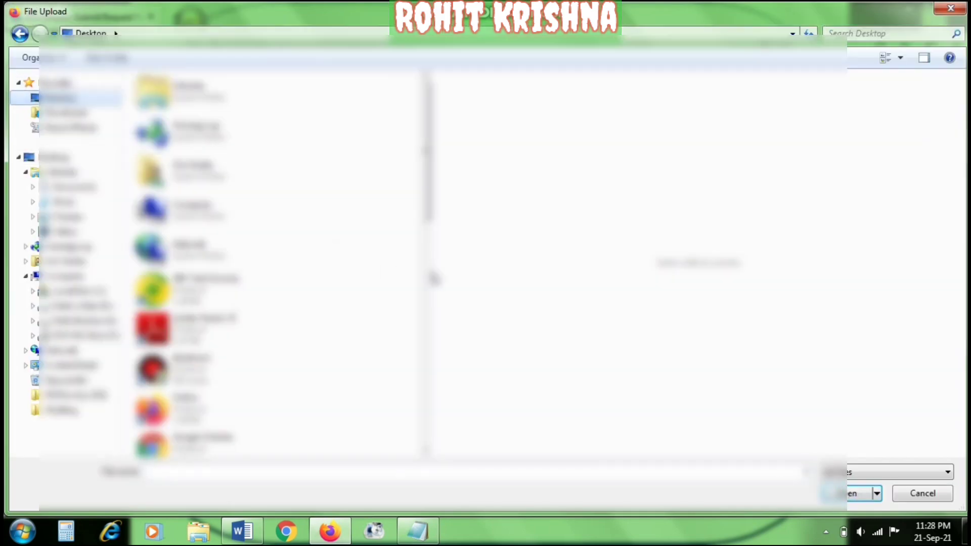
pyautogui.moveTo(429, 276); pyautogui.dragTo(526, 274)
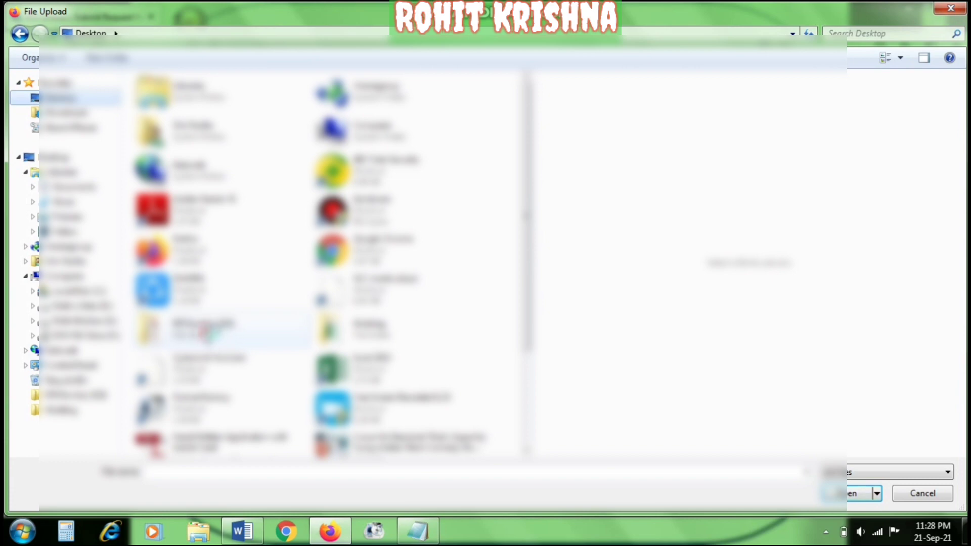
pyautogui.doubleClick(208, 331)
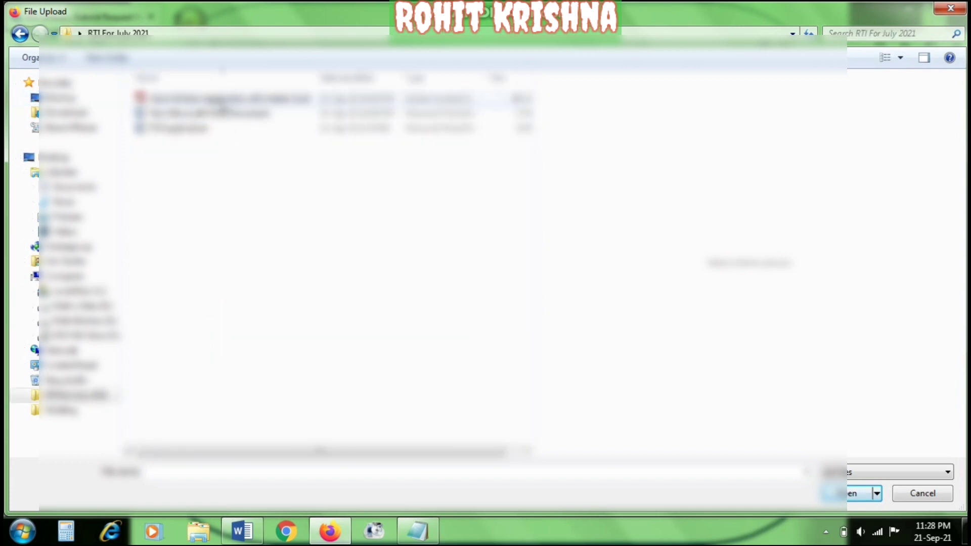
pyautogui.doubleClick(238, 99)
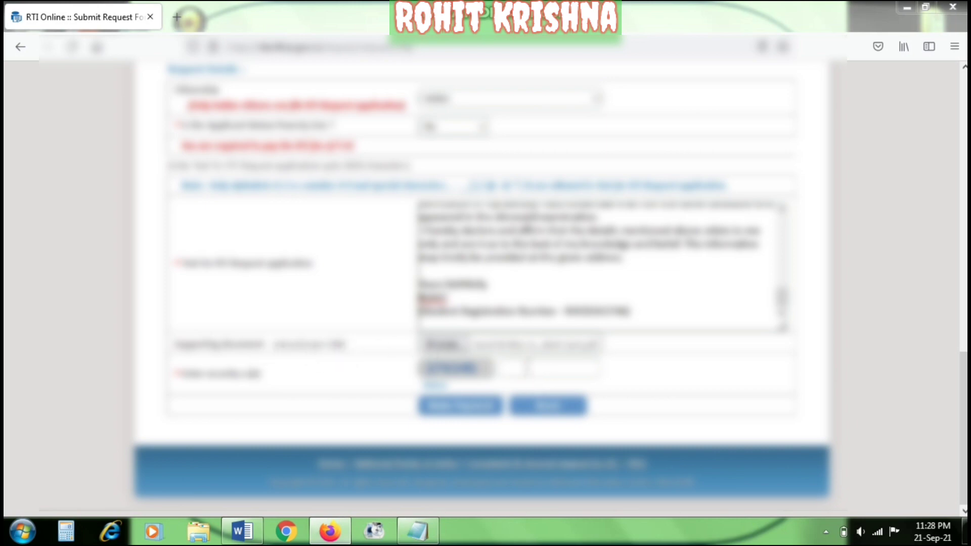
# Step: Enter the captcha security code and submit the RTI request, confirming the popup
pyautogui.click(526, 368)
pyautogui.write('x')
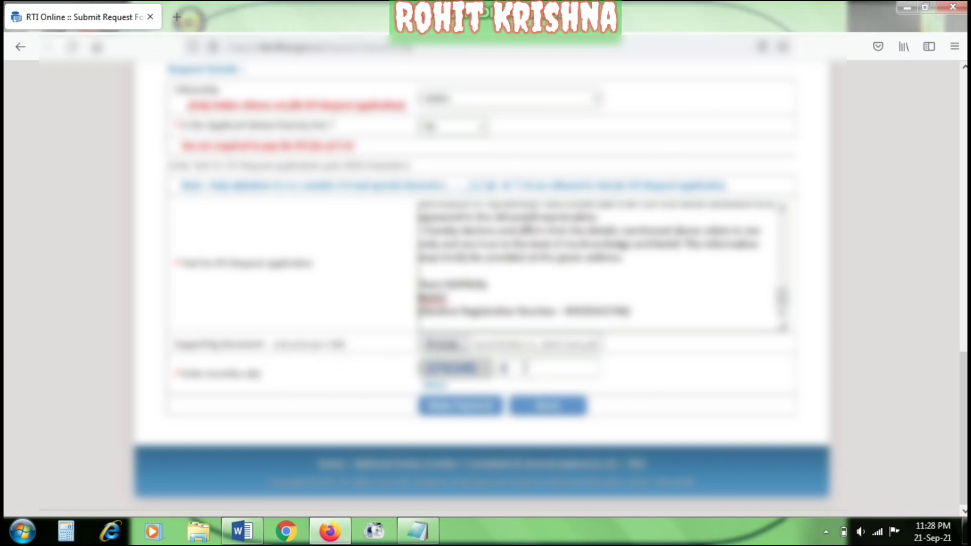
pyautogui.write('7d8s')
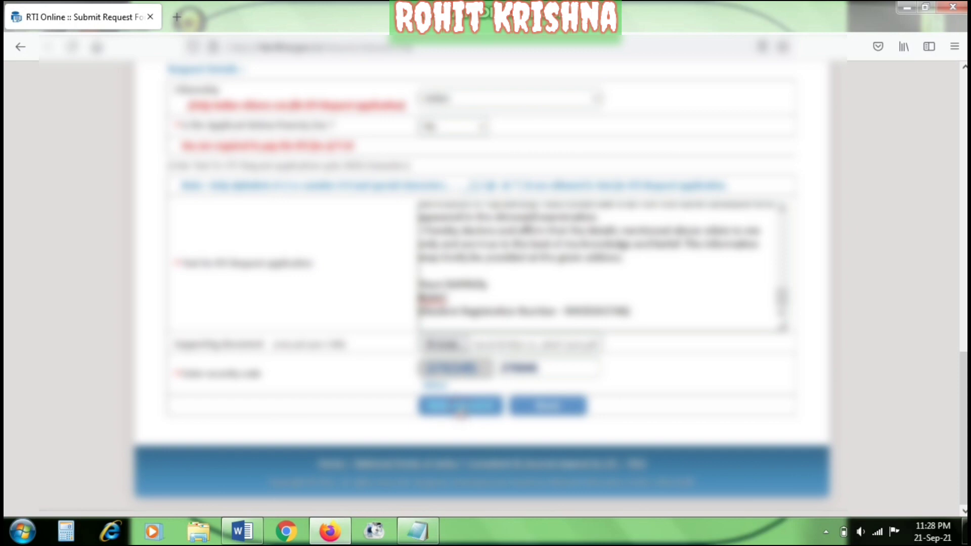
pyautogui.click(460, 407)
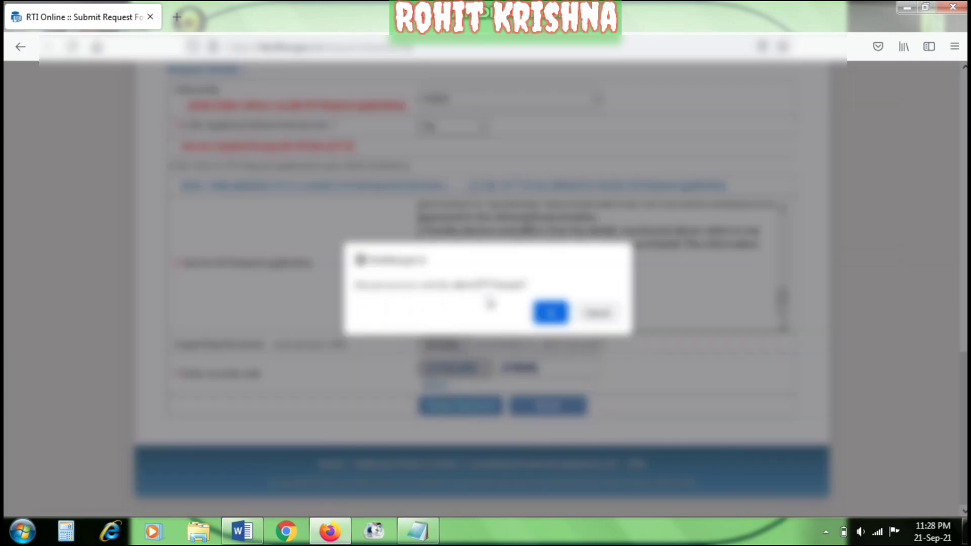
pyautogui.click(551, 312)
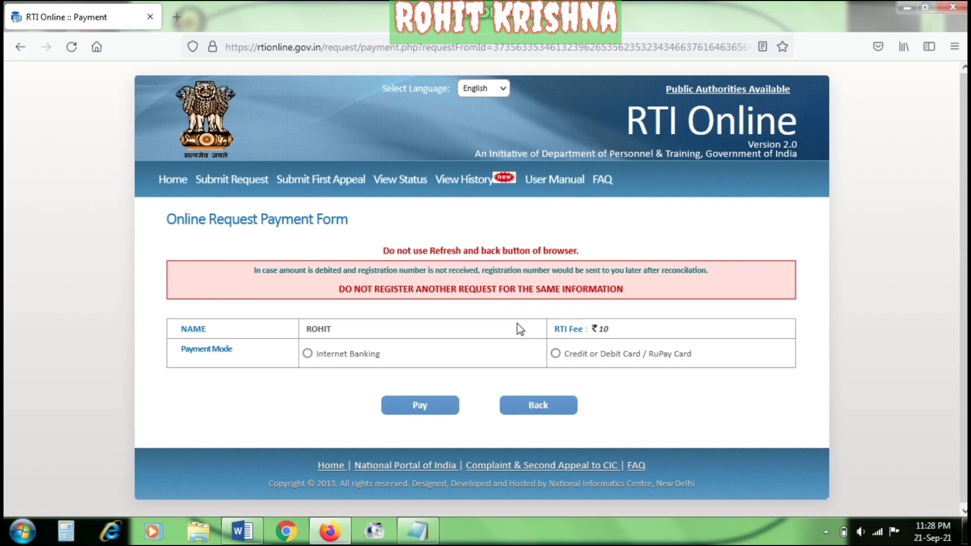
# Step: Pay the ₹10 RTI fee by Internet Banking through State Bank of India
pyautogui.click(307, 354)
pyautogui.scroll(-3, 375, 323)
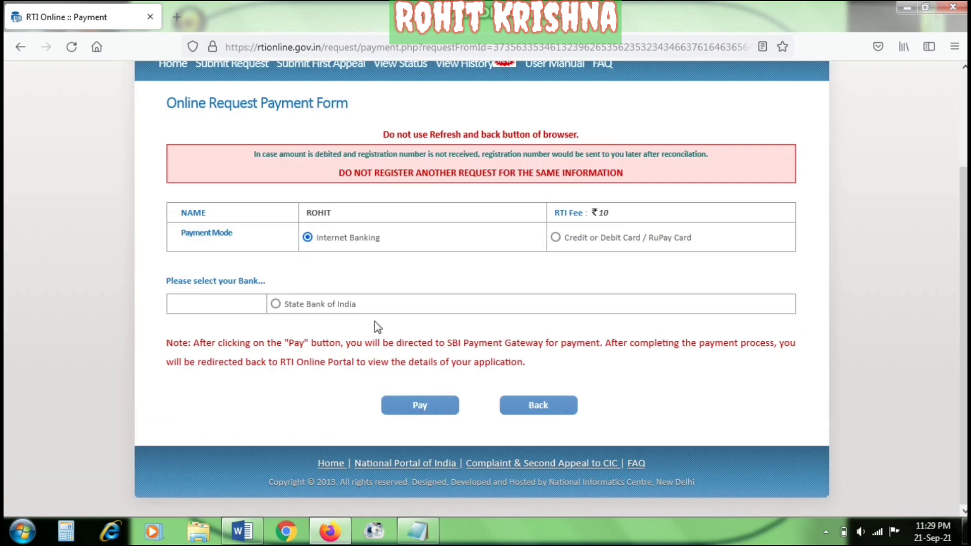
pyautogui.click(276, 304)
pyautogui.click(424, 405)
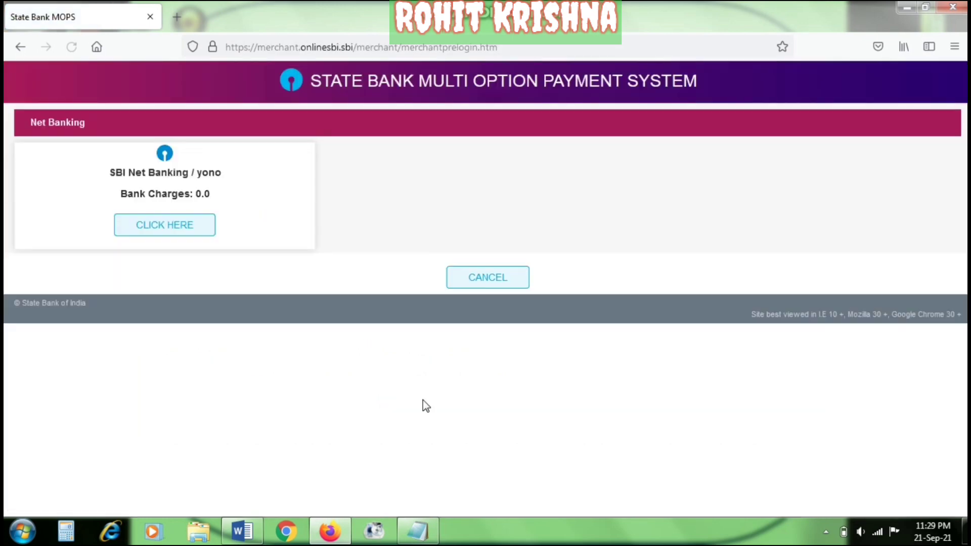
# Step: Sign in to SBI personal net banking with the account username and password
pyautogui.click(168, 225)
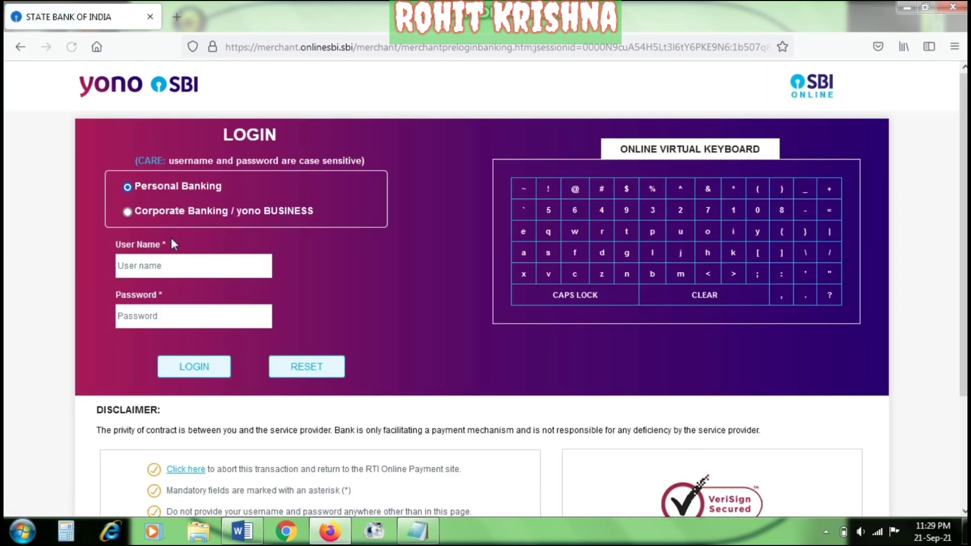
pyautogui.click(193, 313)
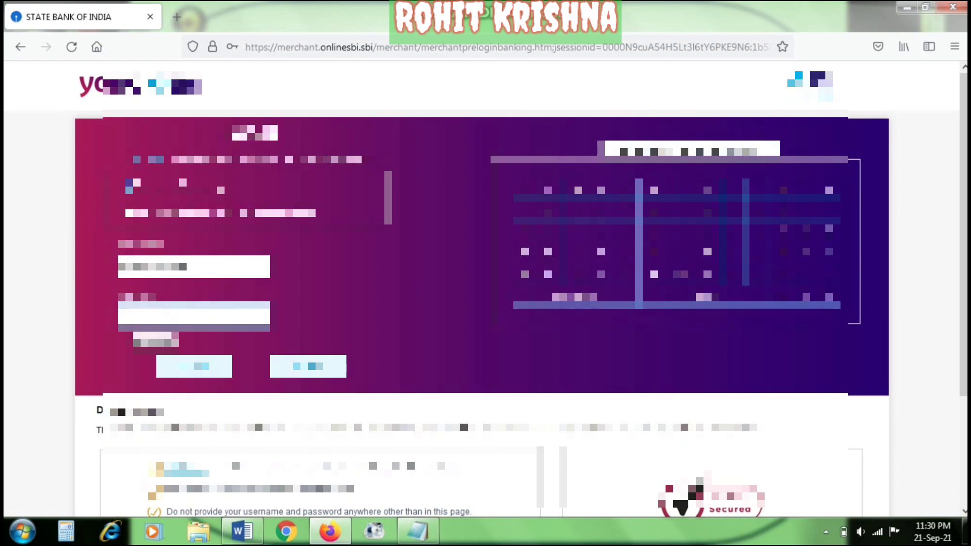
pyautogui.click(182, 367)
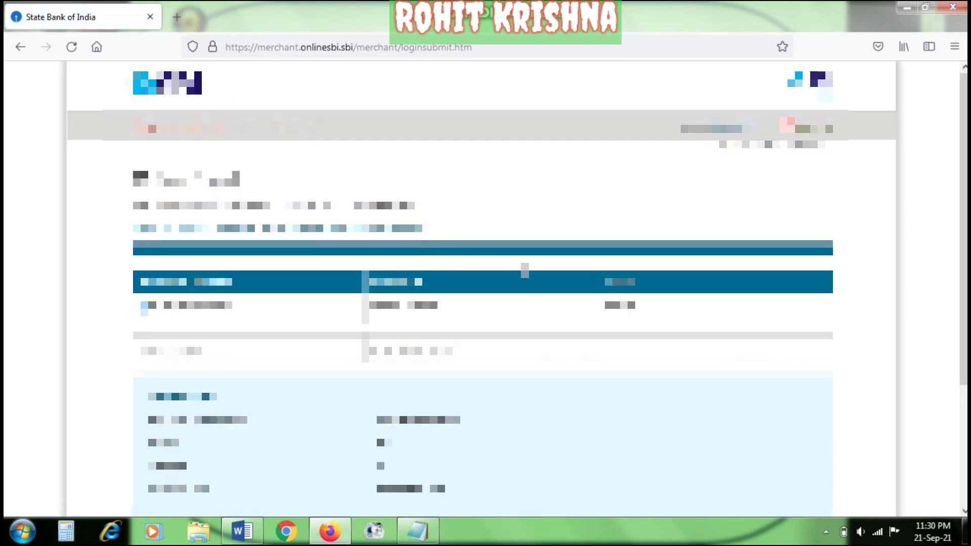
# Step: Submit the SBI account selection for the RTI fee payment
pyautogui.scroll(-3, 525, 270)
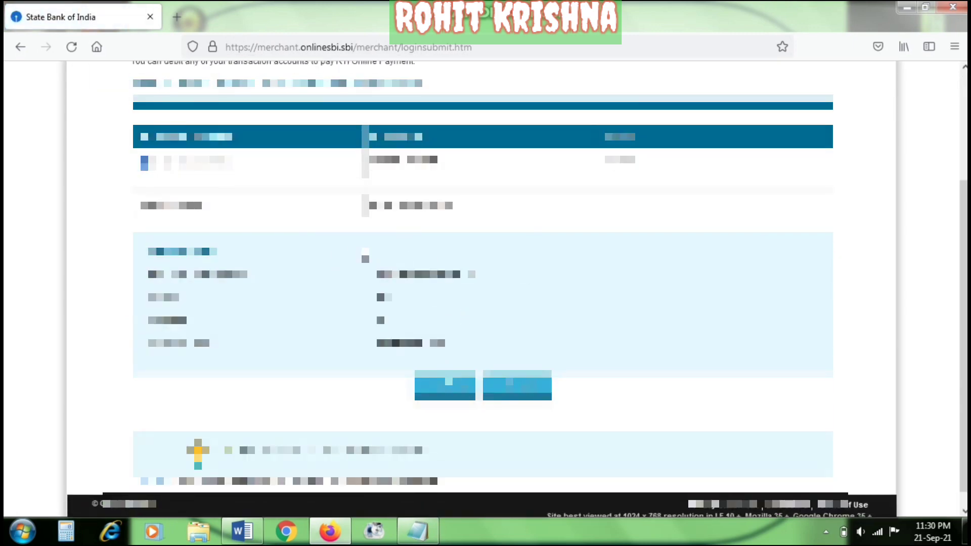
pyautogui.scroll(3, 468, 258)
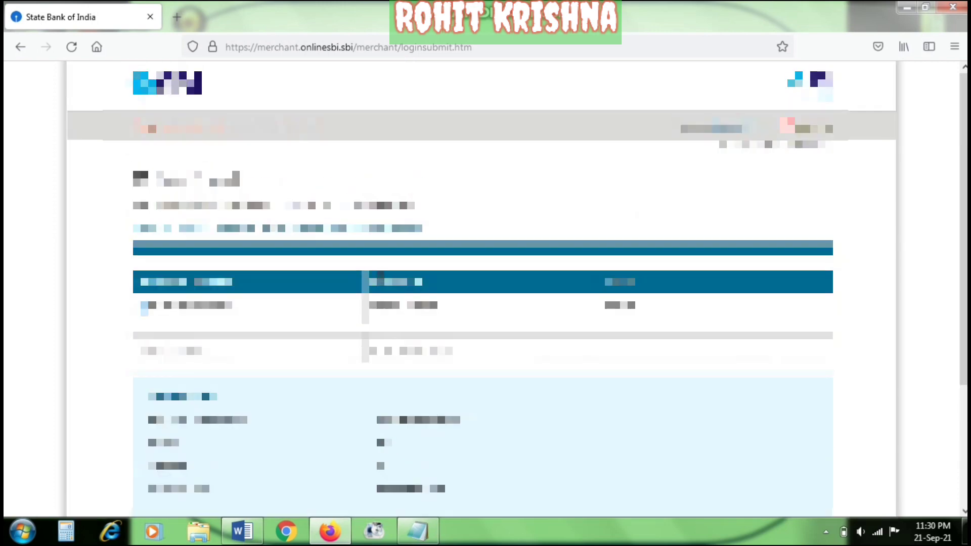
pyautogui.scroll(-3, 468, 258)
pyautogui.scroll(3, 536, 202)
pyautogui.scroll(-4, 536, 202)
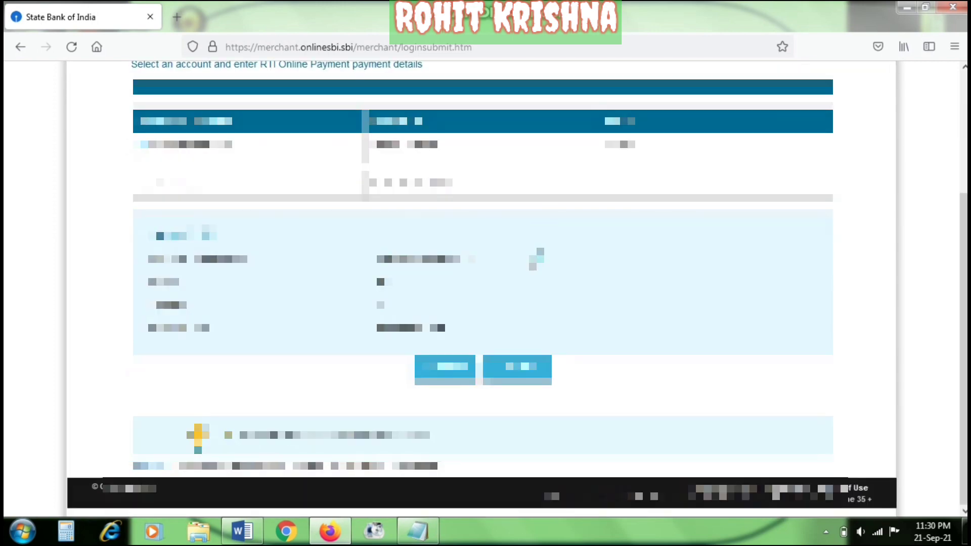
pyautogui.click(457, 374)
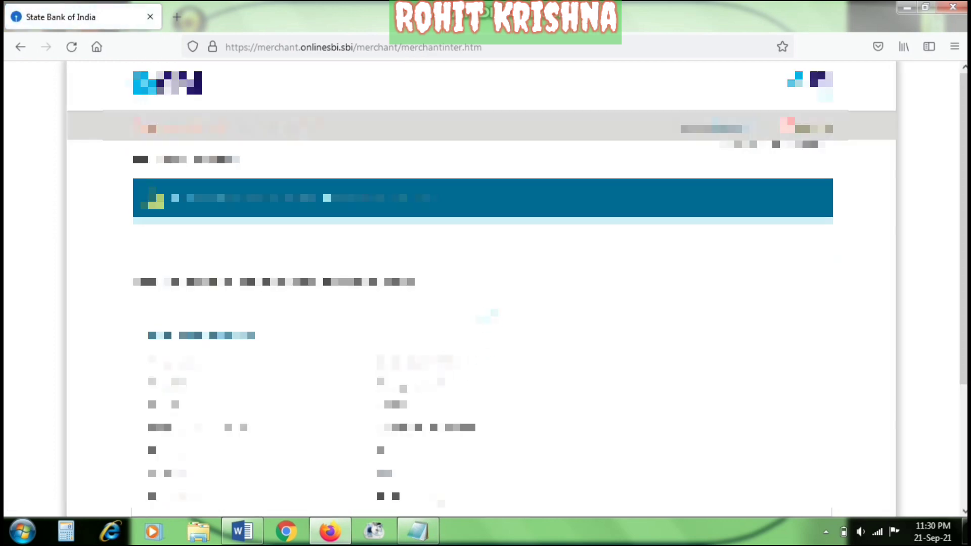
# Step: Review and confirm the RTI payment details on SBI
pyautogui.scroll(-2, 479, 304)
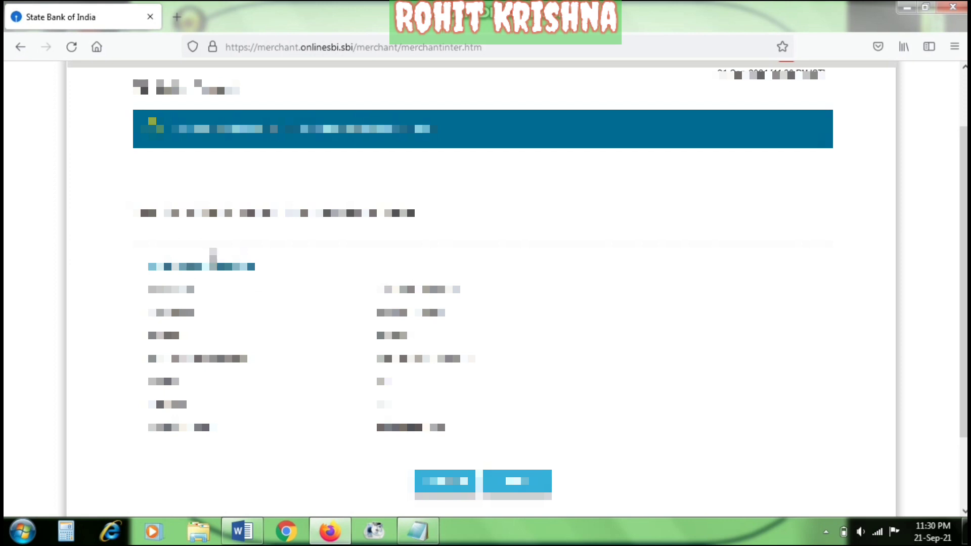
pyautogui.scroll(-3, 279, 252)
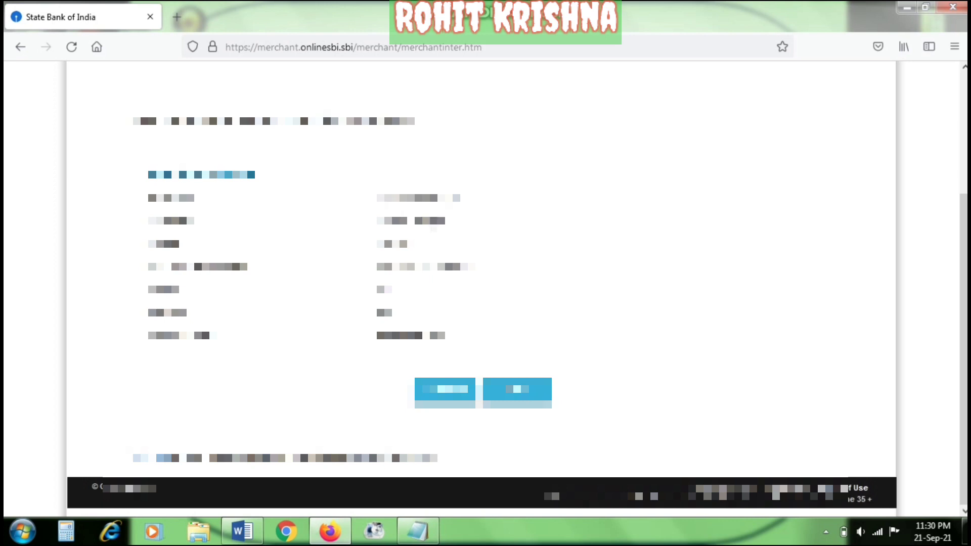
pyautogui.scroll(5, 426, 259)
pyautogui.scroll(-5, 426, 259)
pyautogui.click(445, 393)
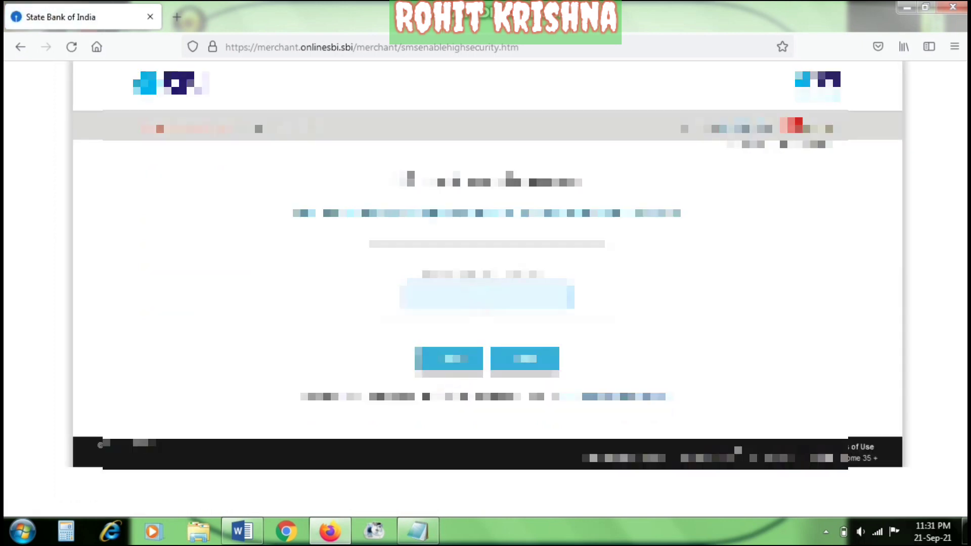
# Step: Confirm the payment on SBI's high-security page and decline Firefox's save-password offer
pyautogui.click(450, 358)
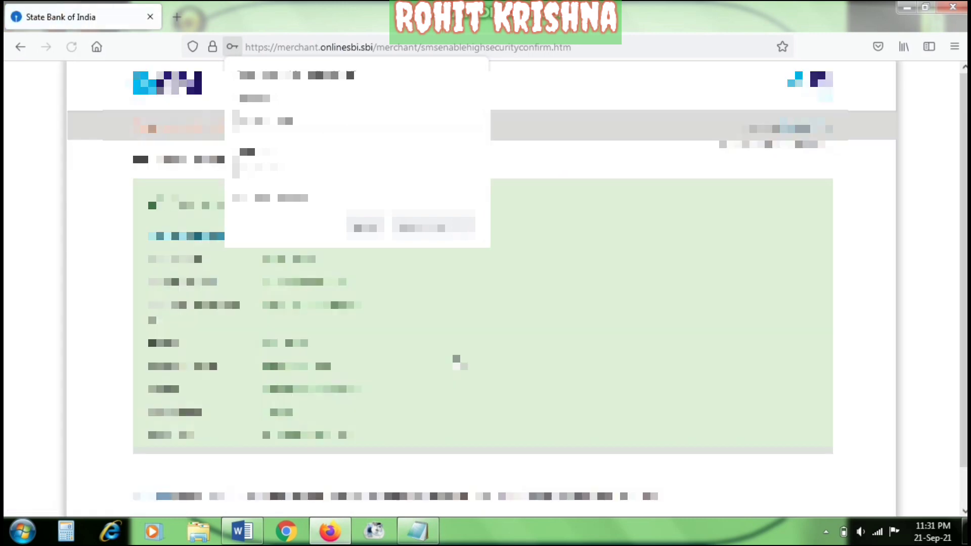
pyautogui.click(426, 228)
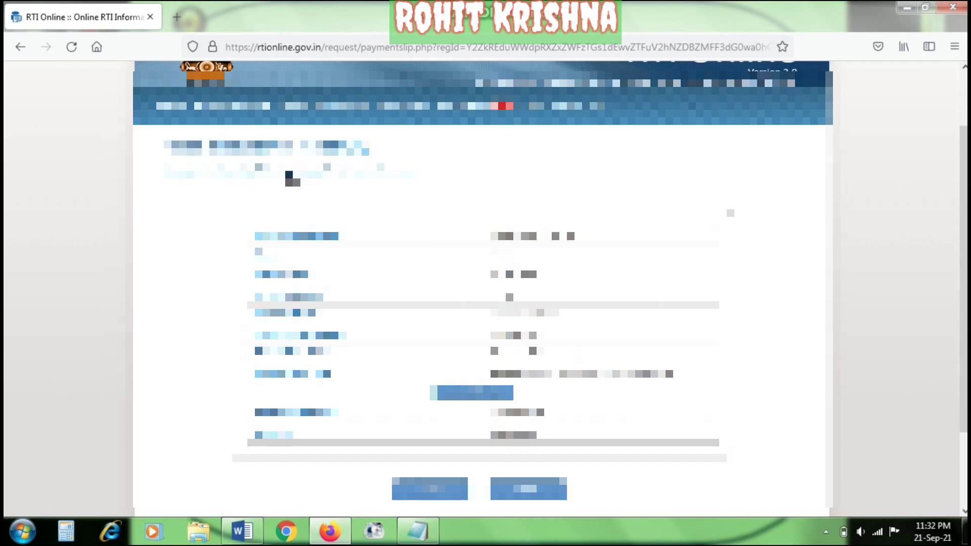
# Step: Highlight the success heading and the first request detail row on the payment slip
pyautogui.moveTo(167, 145); pyautogui.dragTo(304, 163)
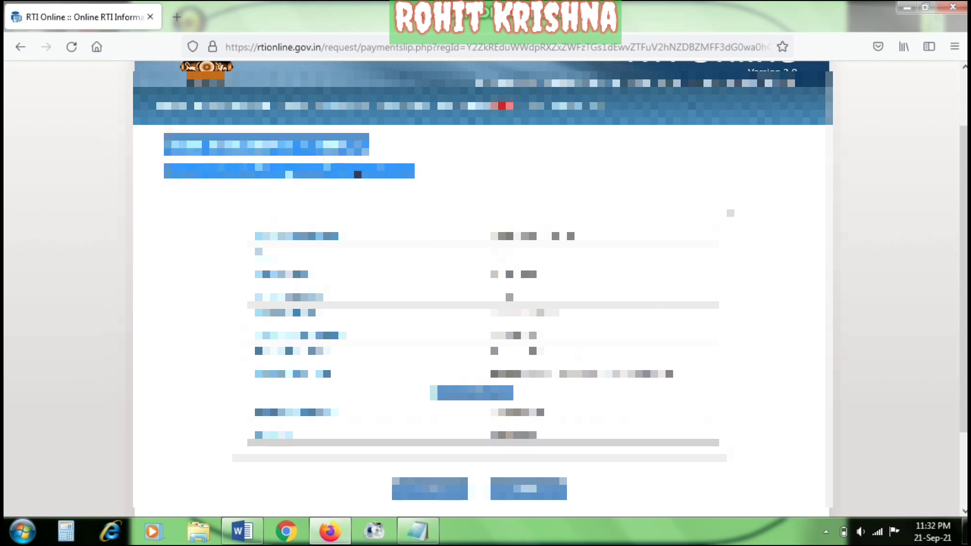
pyautogui.click(358, 174)
pyautogui.moveTo(258, 228); pyautogui.dragTo(631, 234)
pyautogui.click(631, 234)
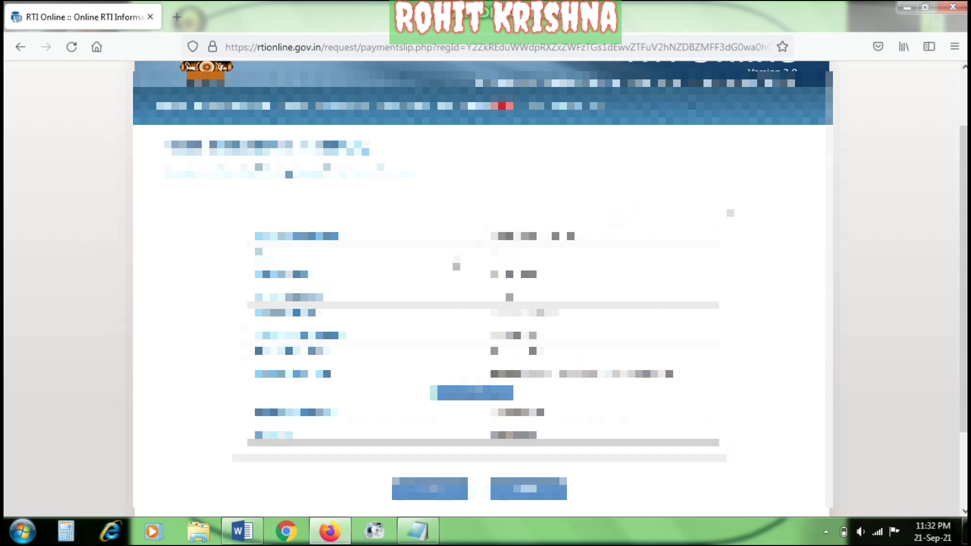
pyautogui.scroll(-3, 457, 263)
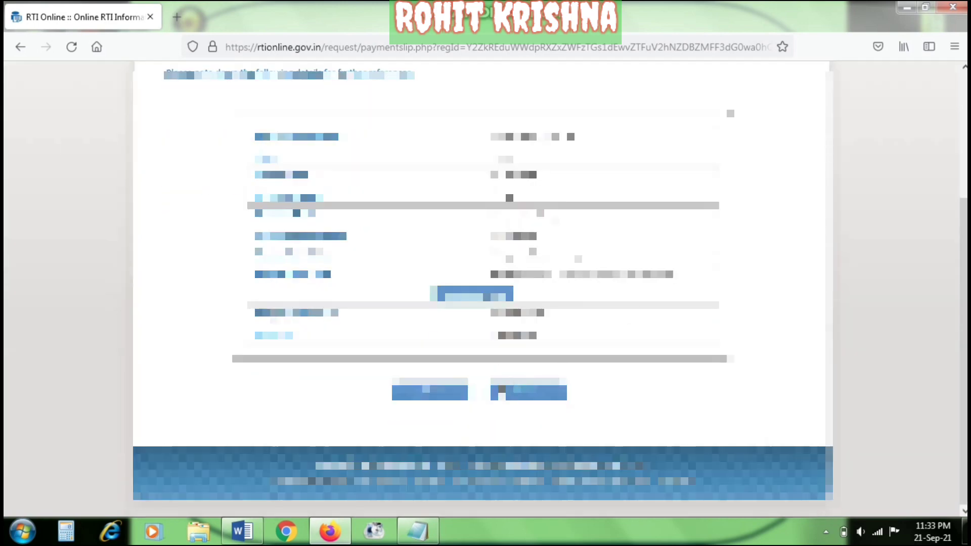
# Step: Download the request details, open the saved file, and highlight the success message
pyautogui.click(448, 394)
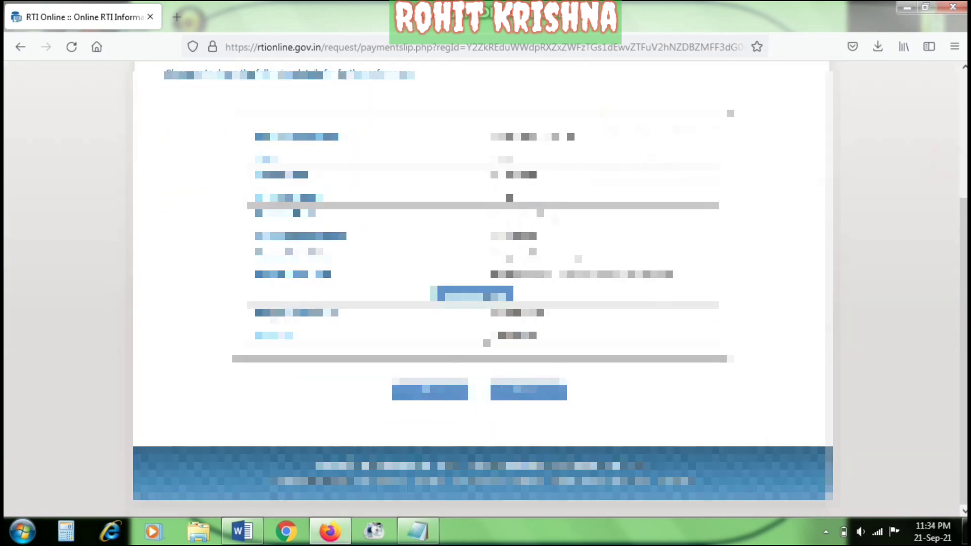
pyautogui.click(880, 49)
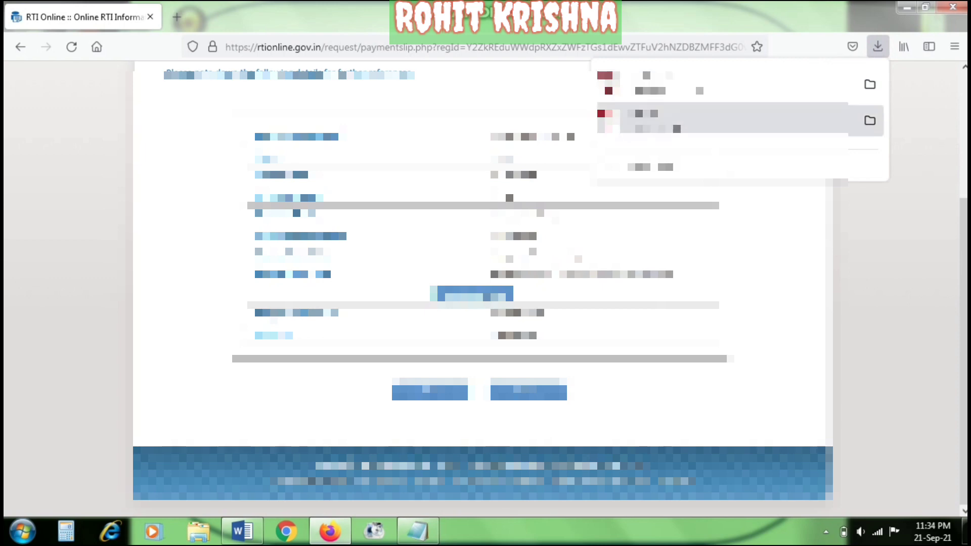
pyautogui.click(835, 122)
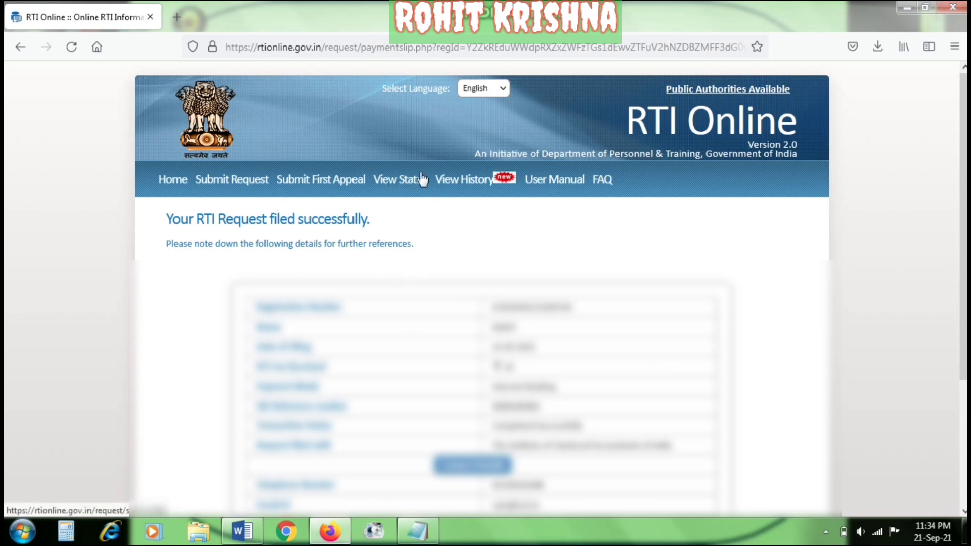
pyautogui.moveTo(405, 198); pyautogui.dragTo(408, 205)
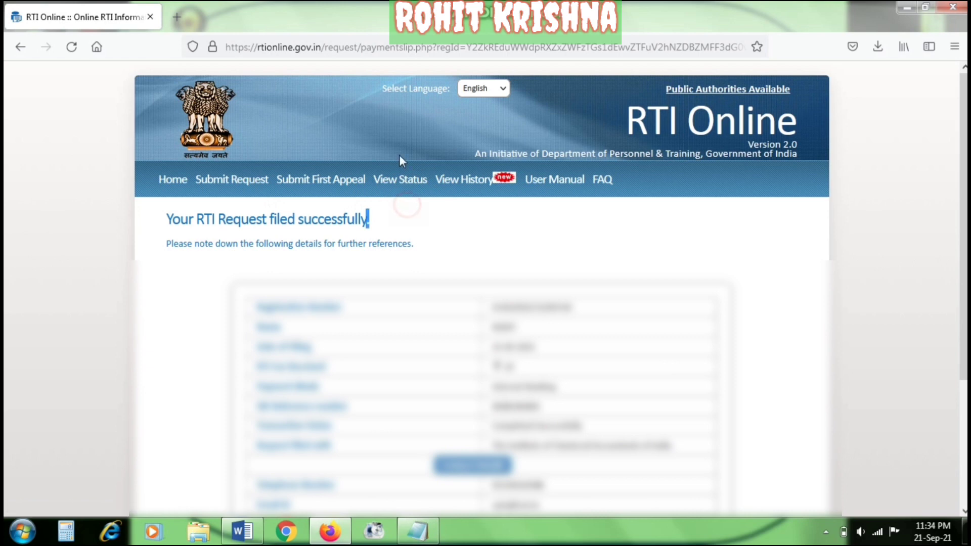
pyautogui.click(409, 205)
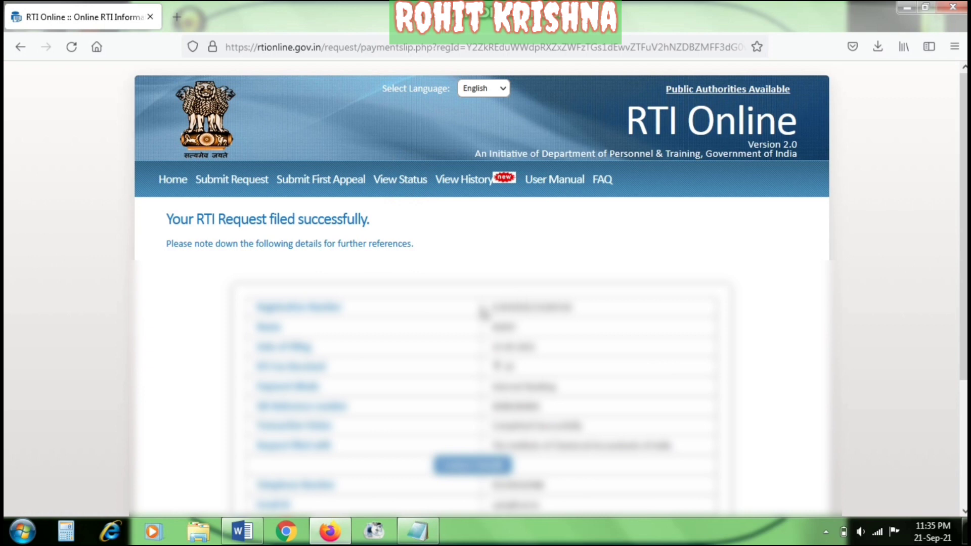
# Step: Open the Online RTI Status Form and paste the saved email, leaving registration number blank
pyautogui.click(401, 185)
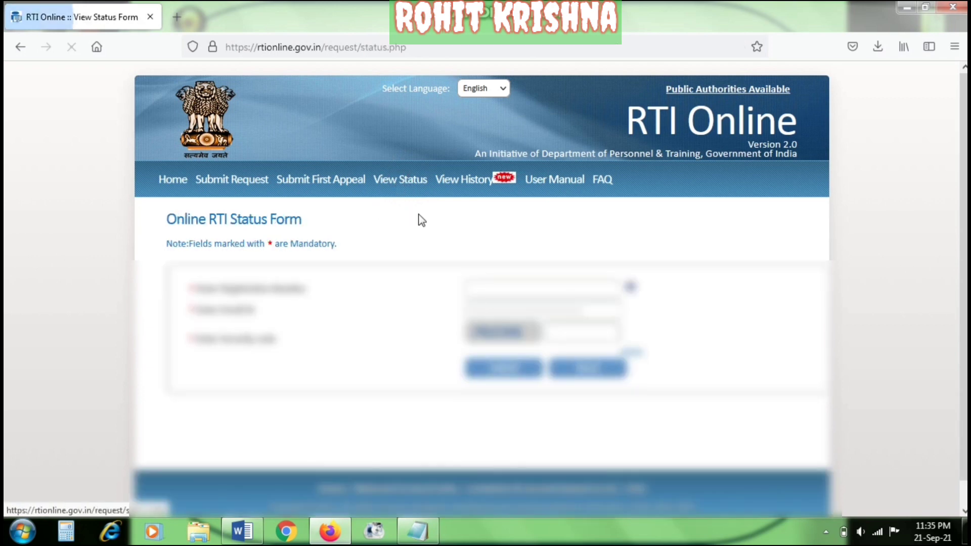
pyautogui.click(476, 287)
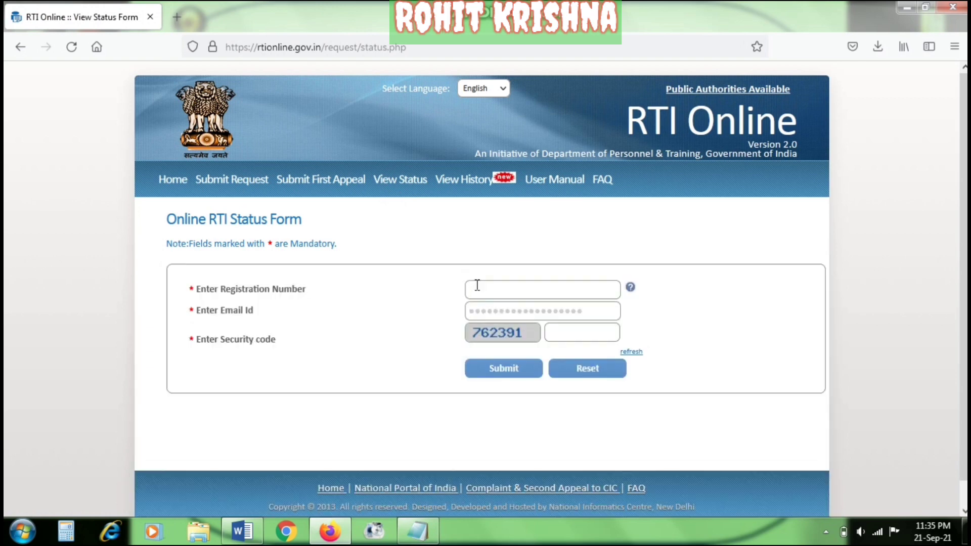
pyautogui.click(492, 318)
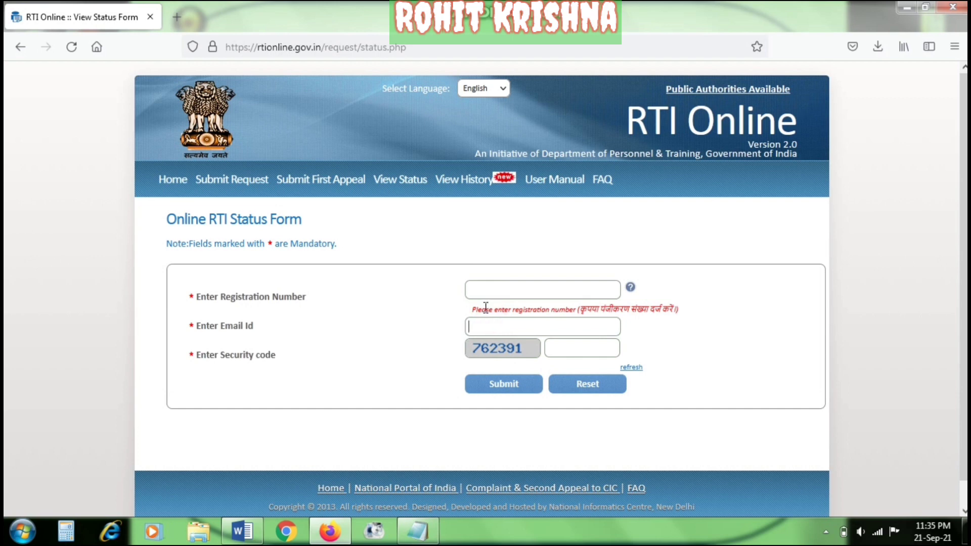
pyautogui.hotkey('ctrl', 'v')
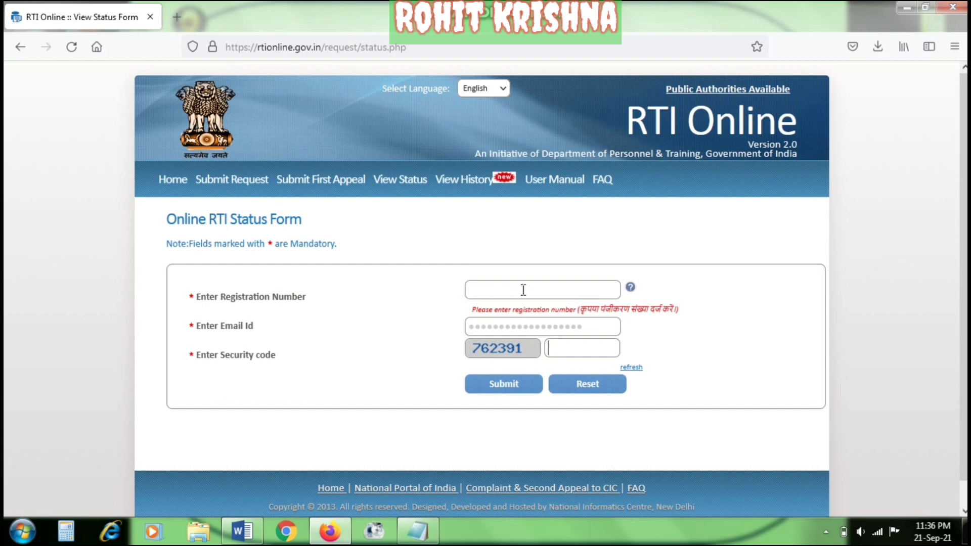
pyautogui.click(360, 224)
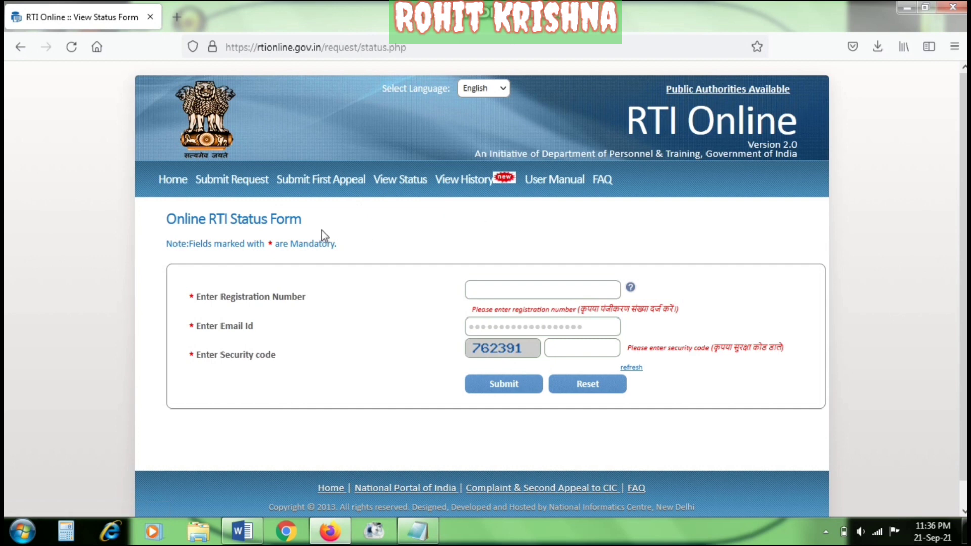
pyautogui.doubleClick(286, 219)
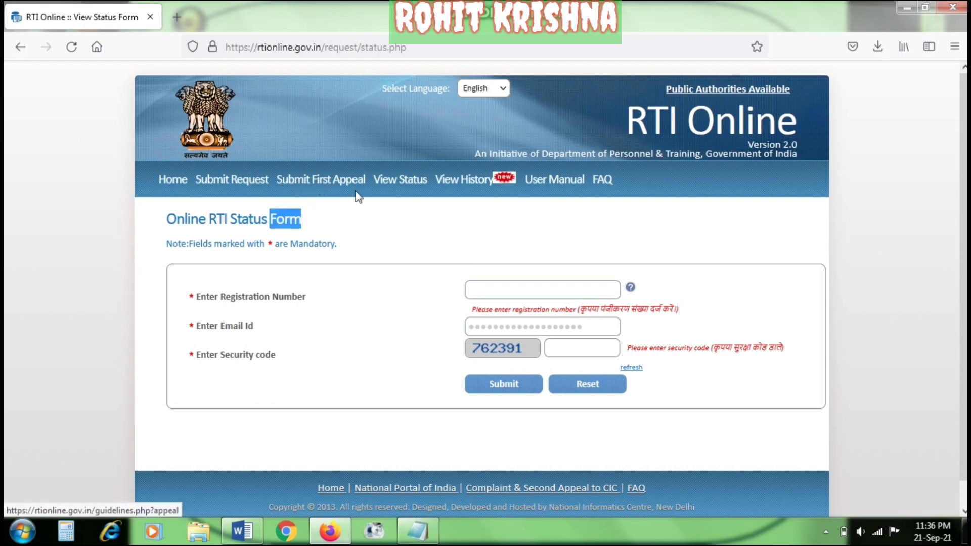
pyautogui.click(329, 202)
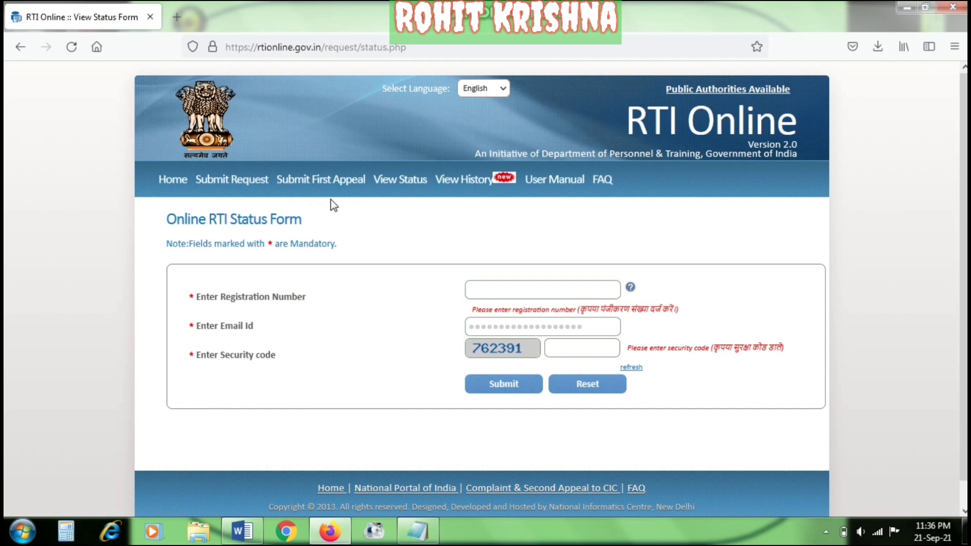
# Step: Accept the first-appeal guidelines ('I have read and understood') and select the Registration No. field
pyautogui.click(309, 182)
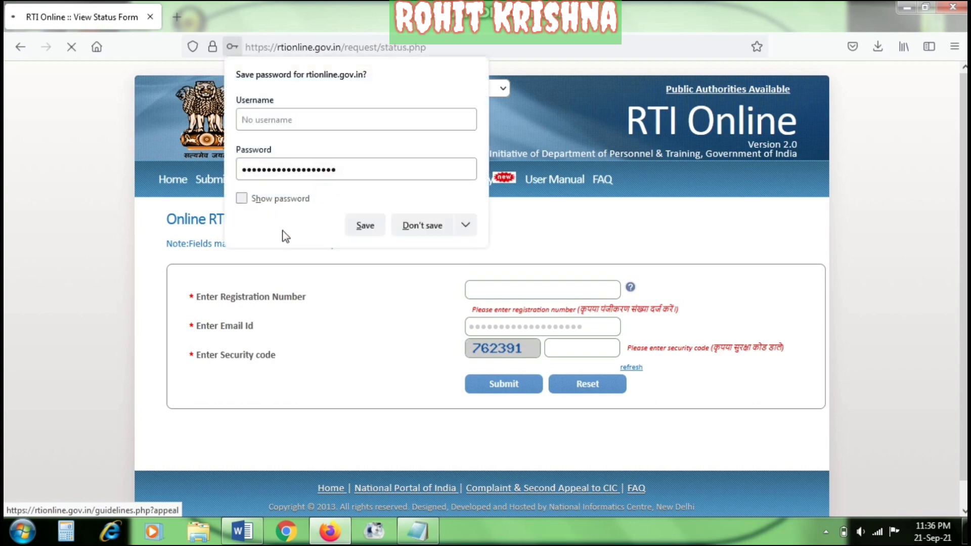
pyautogui.click(422, 225)
pyautogui.scroll(-5, 460, 178)
pyautogui.scroll(5, 460, 178)
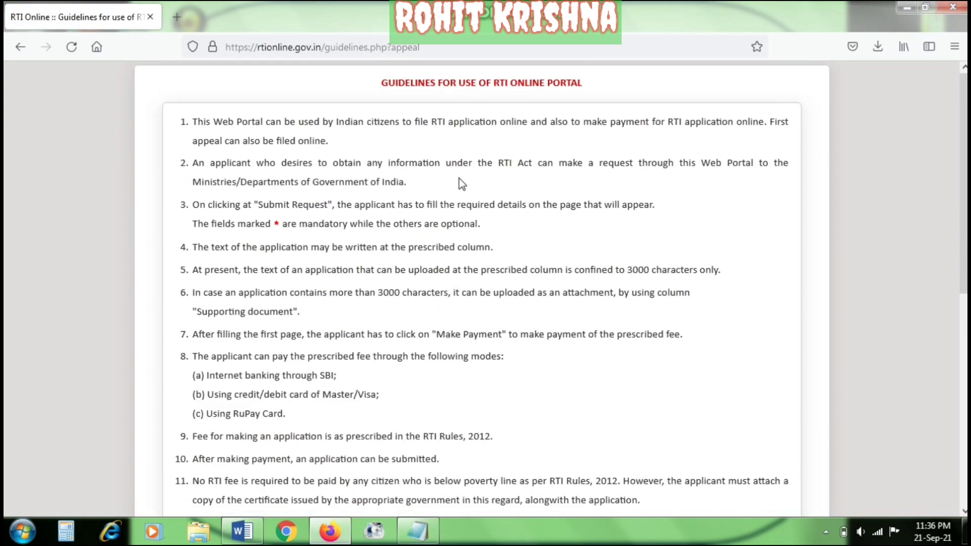
pyautogui.scroll(-5, 391, 217)
pyautogui.click(178, 448)
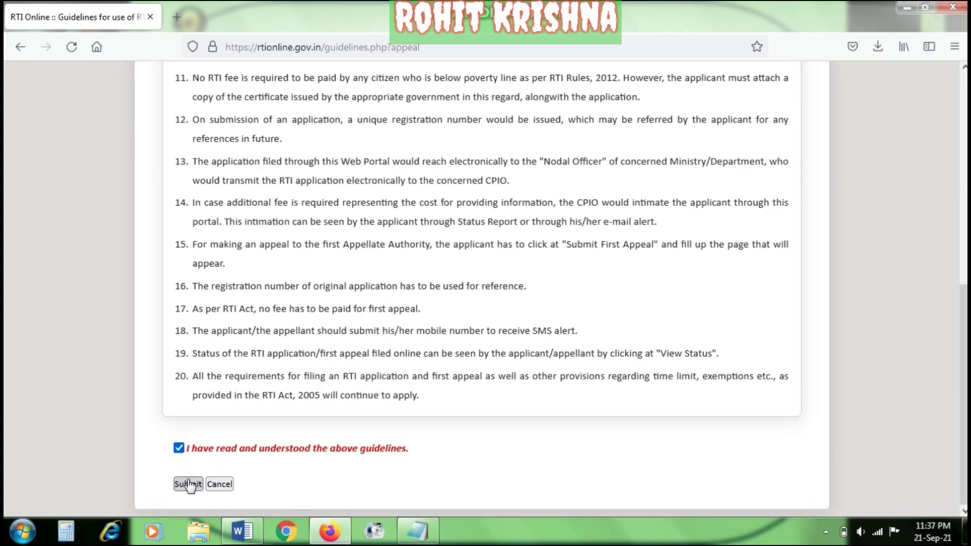
pyautogui.click(188, 485)
pyautogui.scroll(-1, 374, 338)
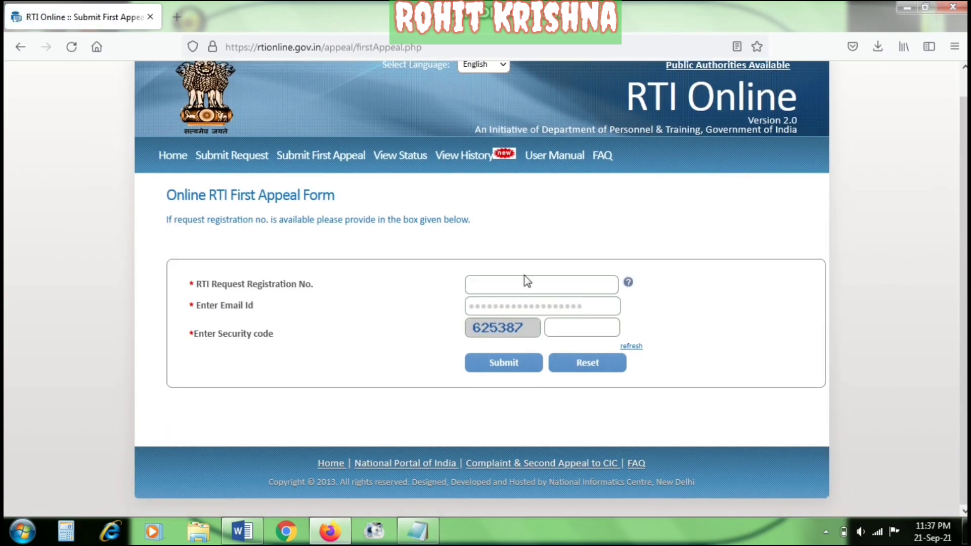
pyautogui.click(519, 279)
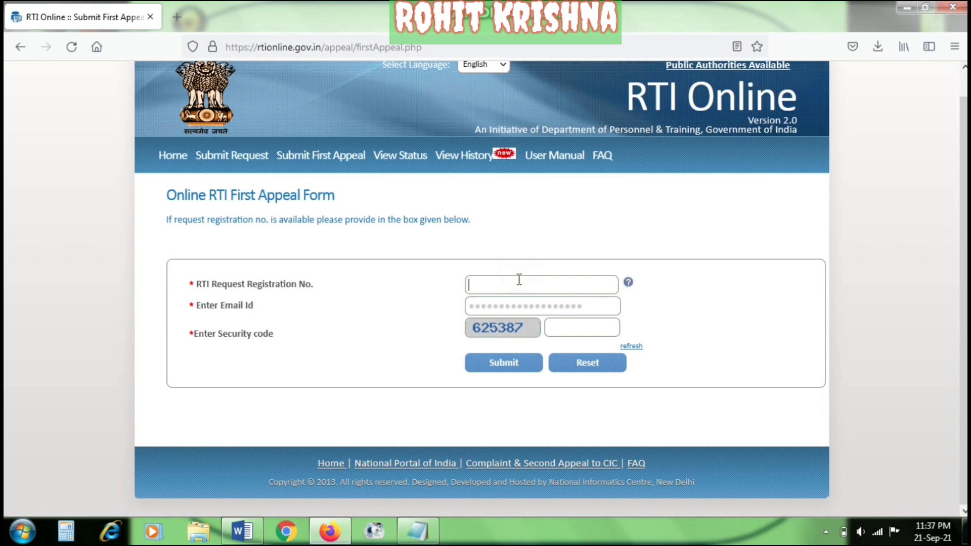